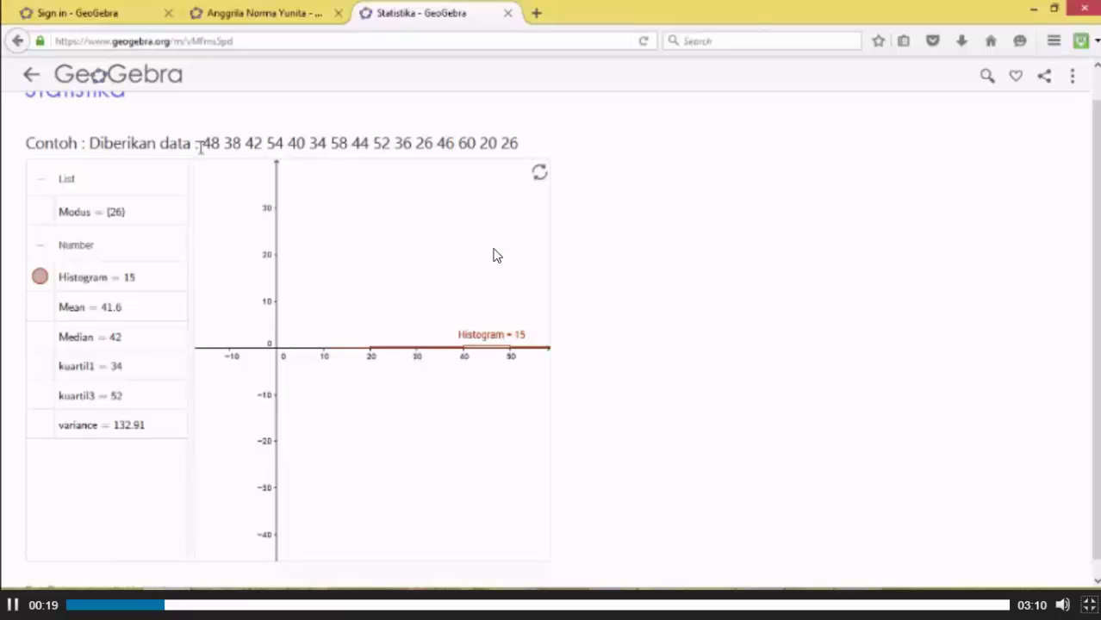
# Mute the embedded GeoGebra tutorial video and switch it back to full-screen playback
pyautogui.press('Escape')
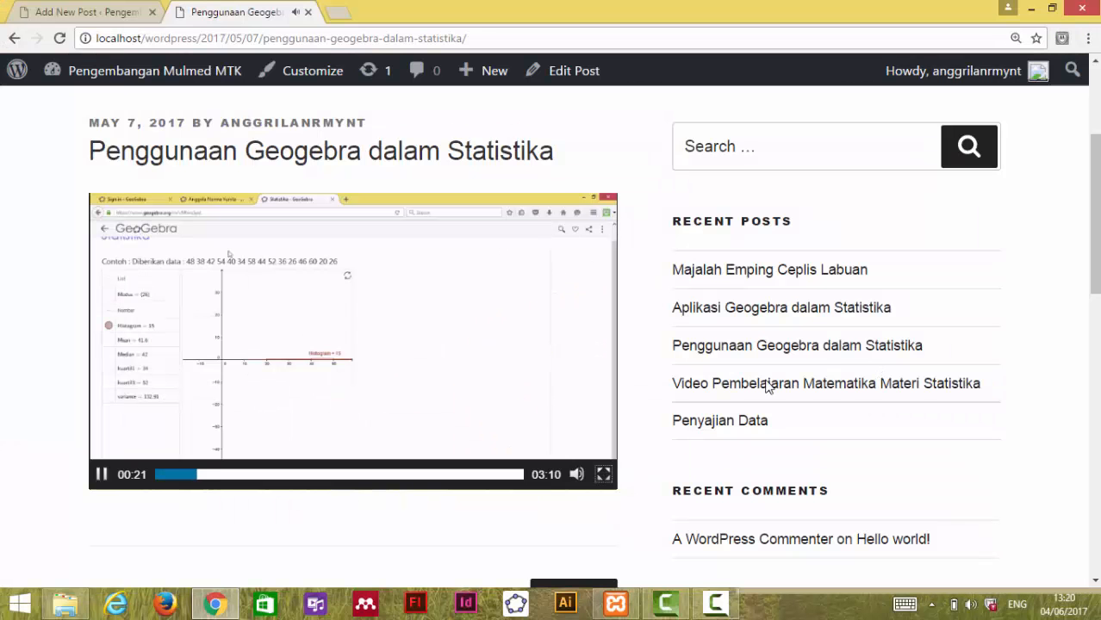
pyautogui.click(576, 475)
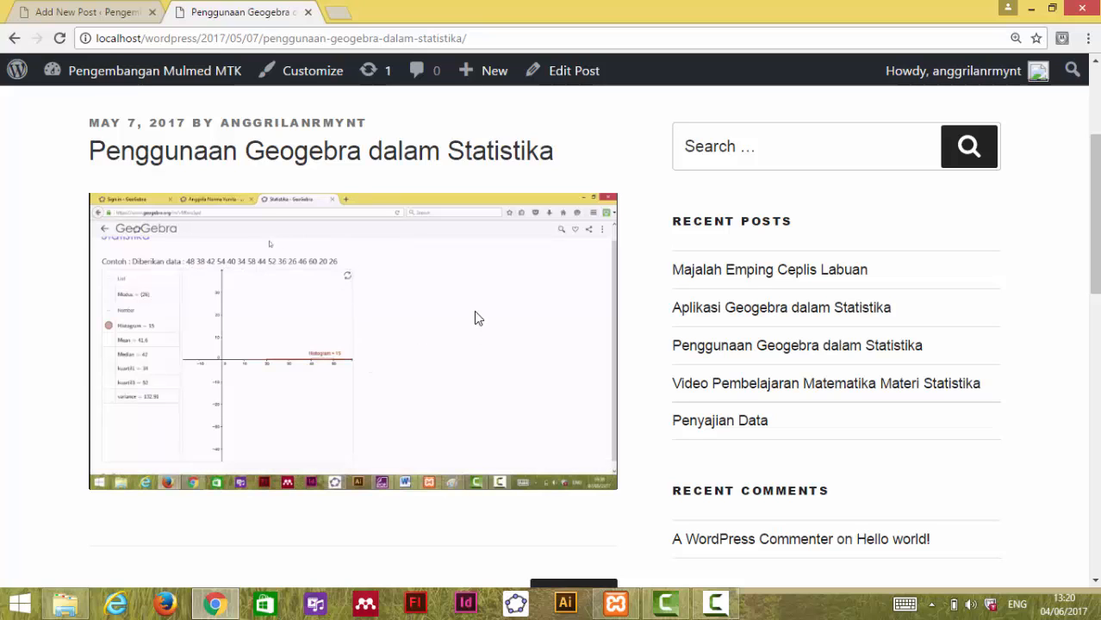
pyautogui.moveTo(225, 428)
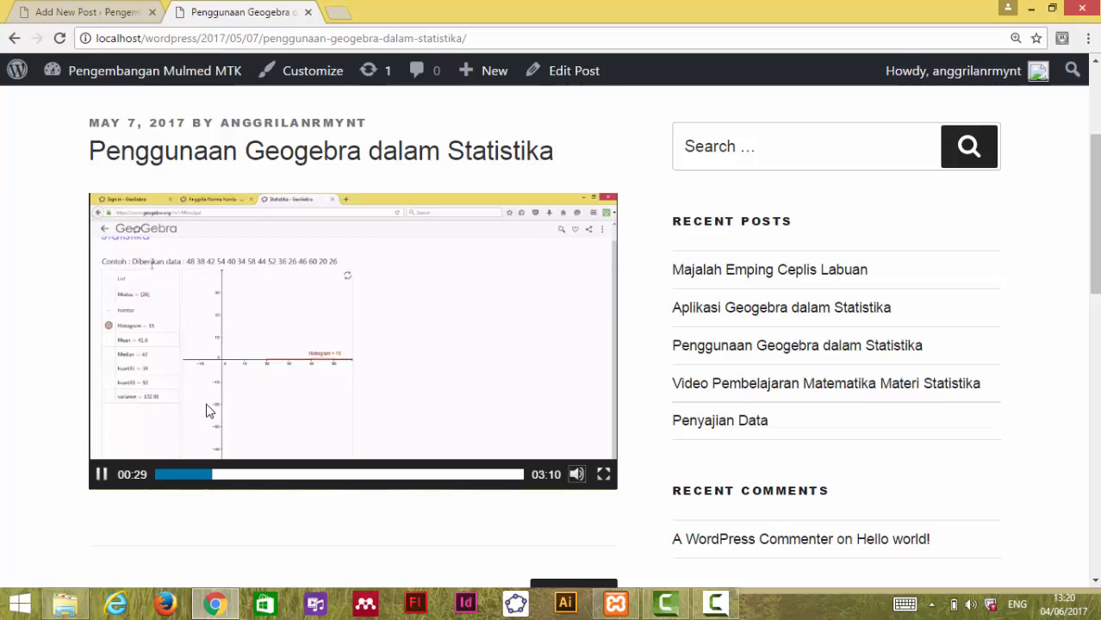
pyautogui.click(603, 475)
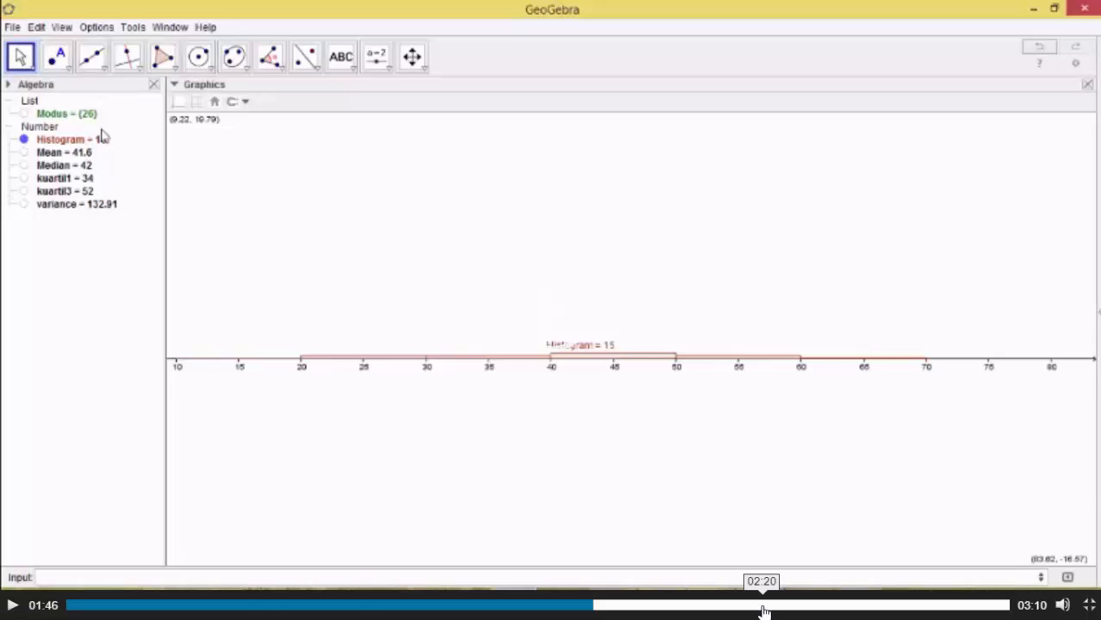
# Skip forward through the full-screen video in stages from 02:20 to about 03:07, viewing the histogram, kuartil1 and variance parts
pyautogui.click(763, 607)
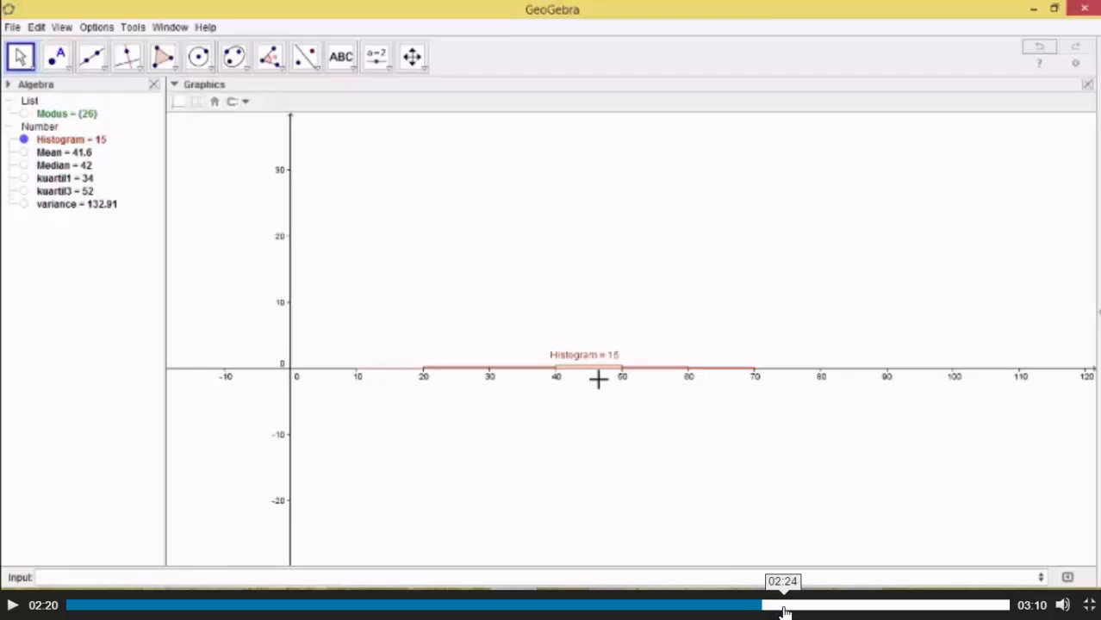
pyautogui.click(783, 607)
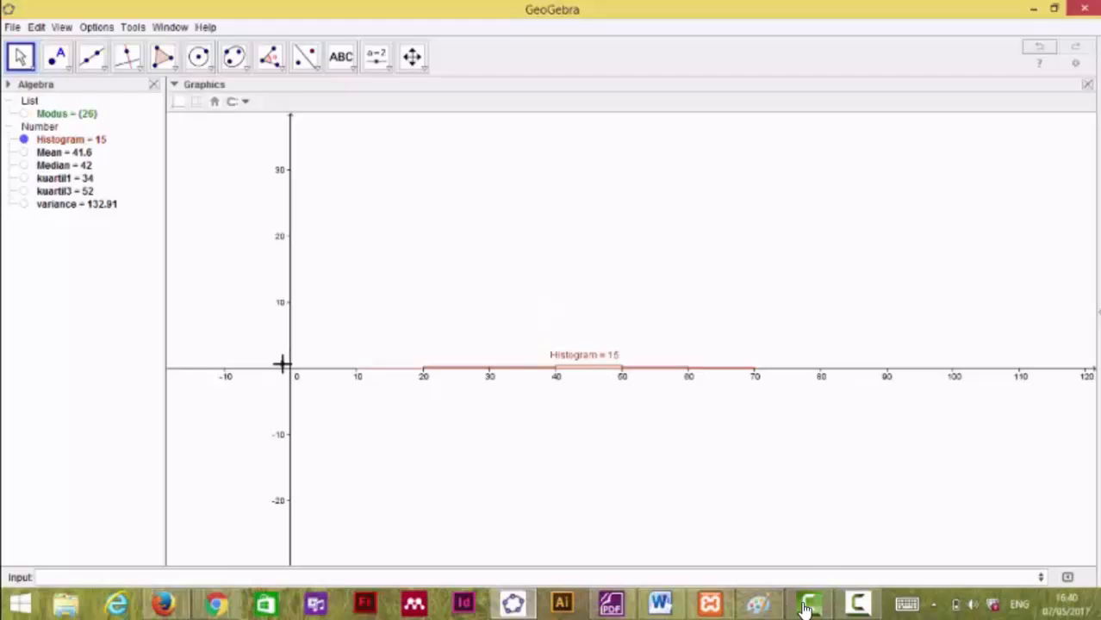
pyautogui.click(817, 606)
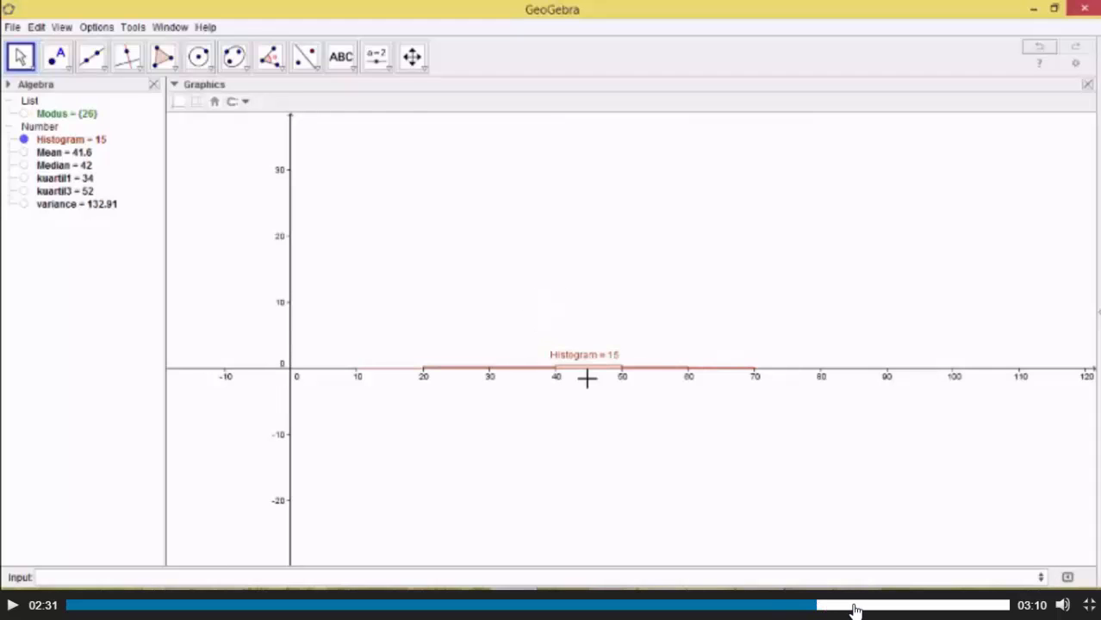
pyautogui.click(850, 607)
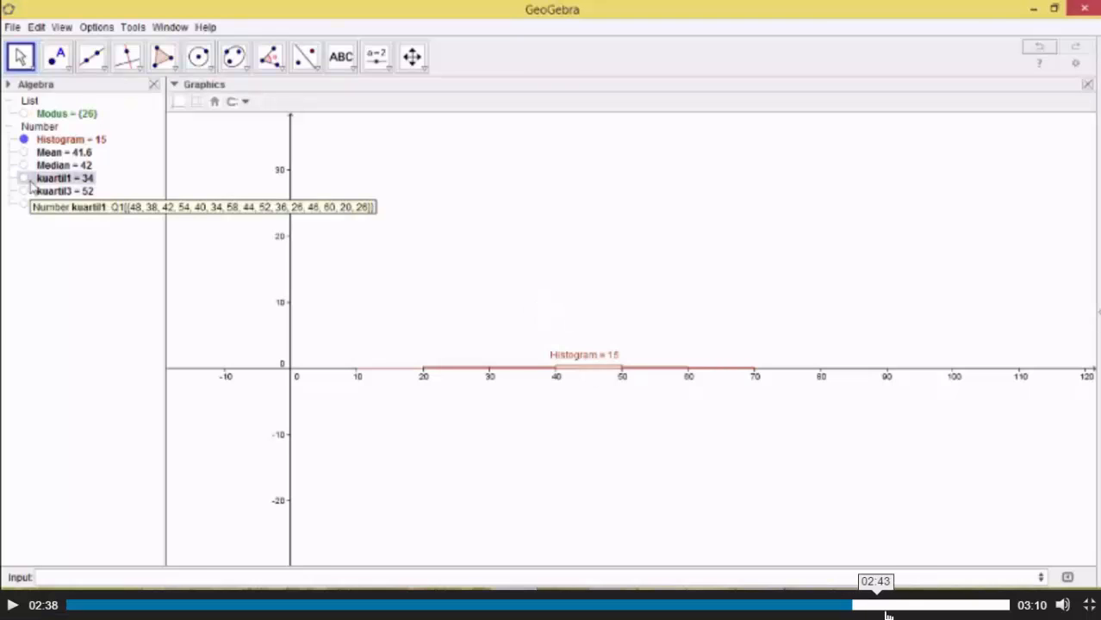
pyautogui.click(883, 609)
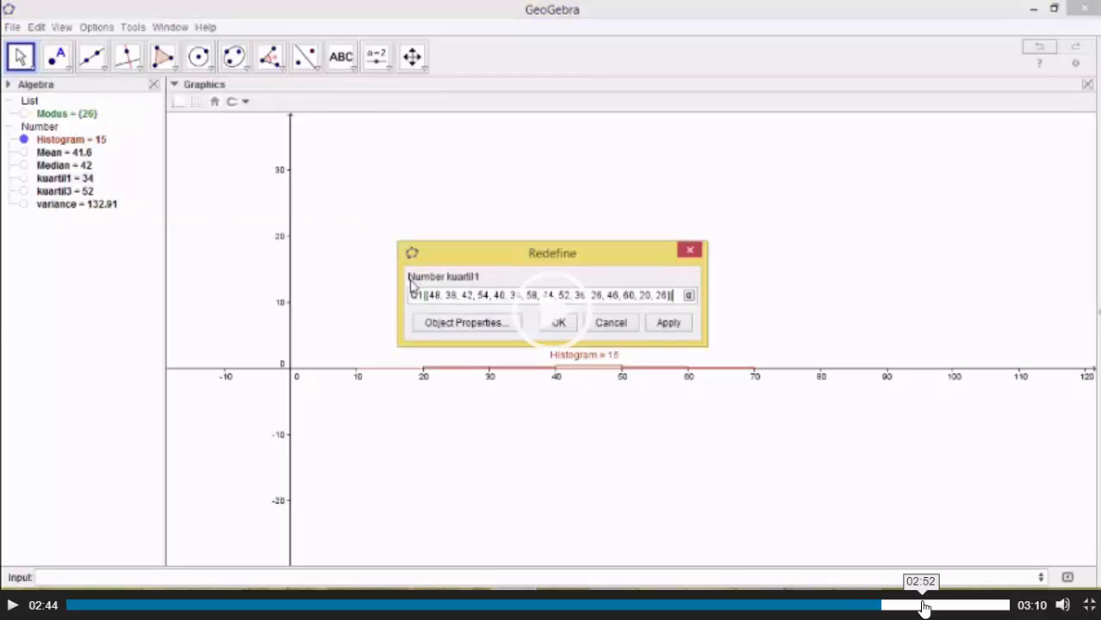
pyautogui.click(923, 608)
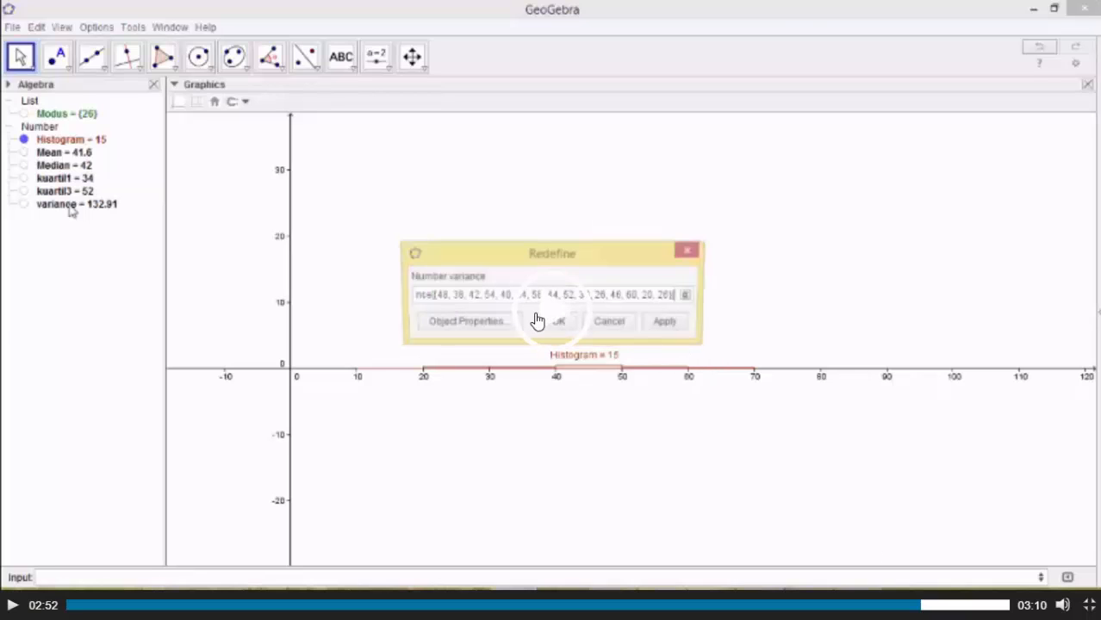
pyautogui.click(536, 320)
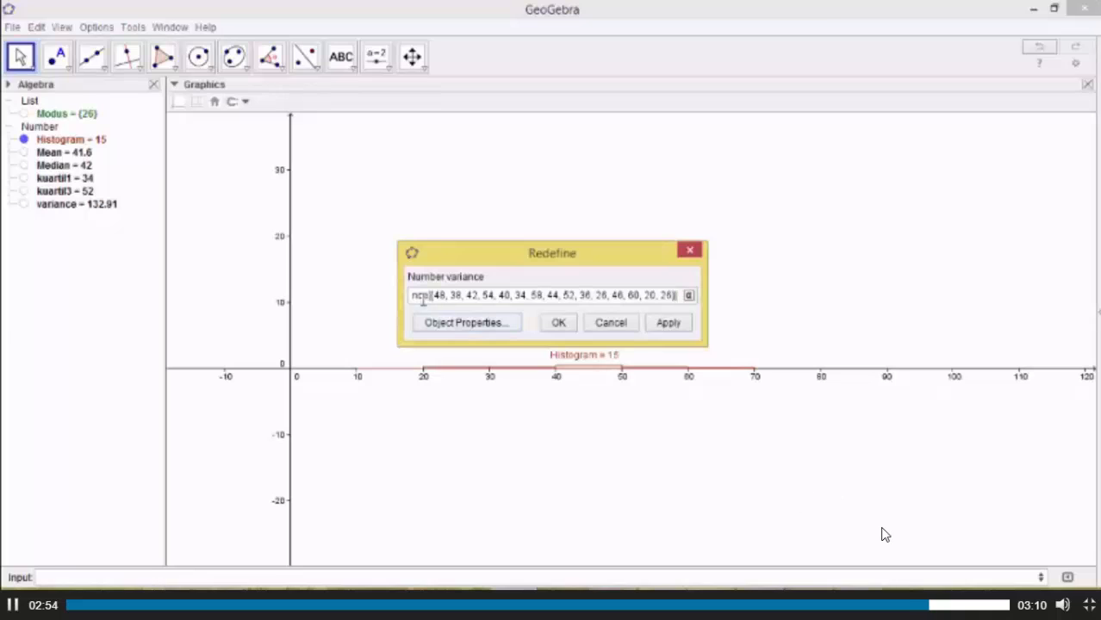
pyautogui.click(969, 607)
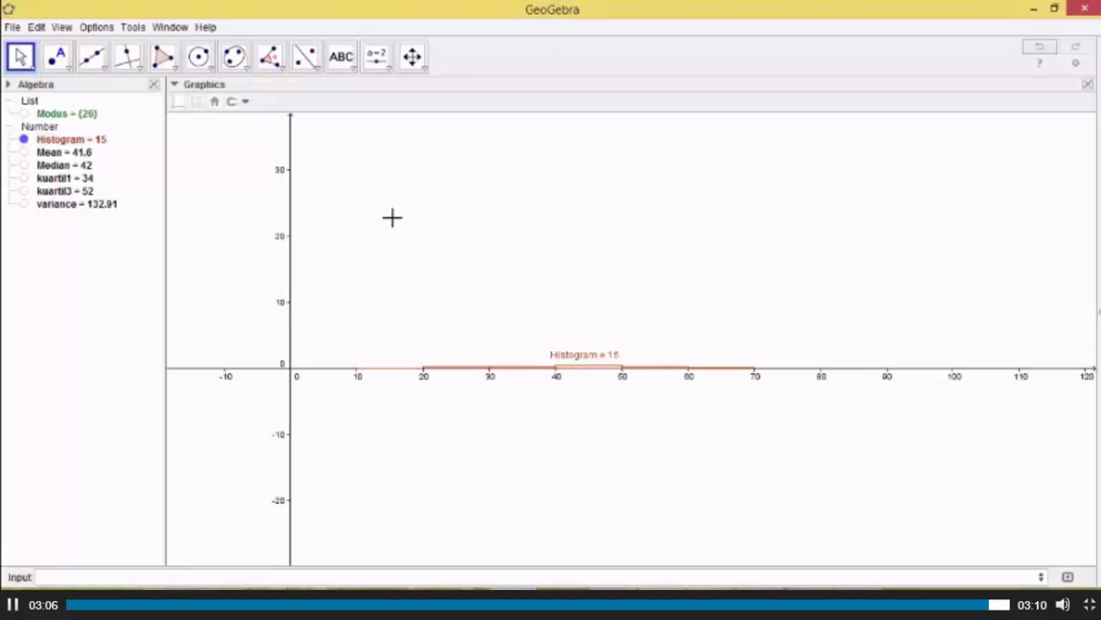
pyautogui.click(996, 609)
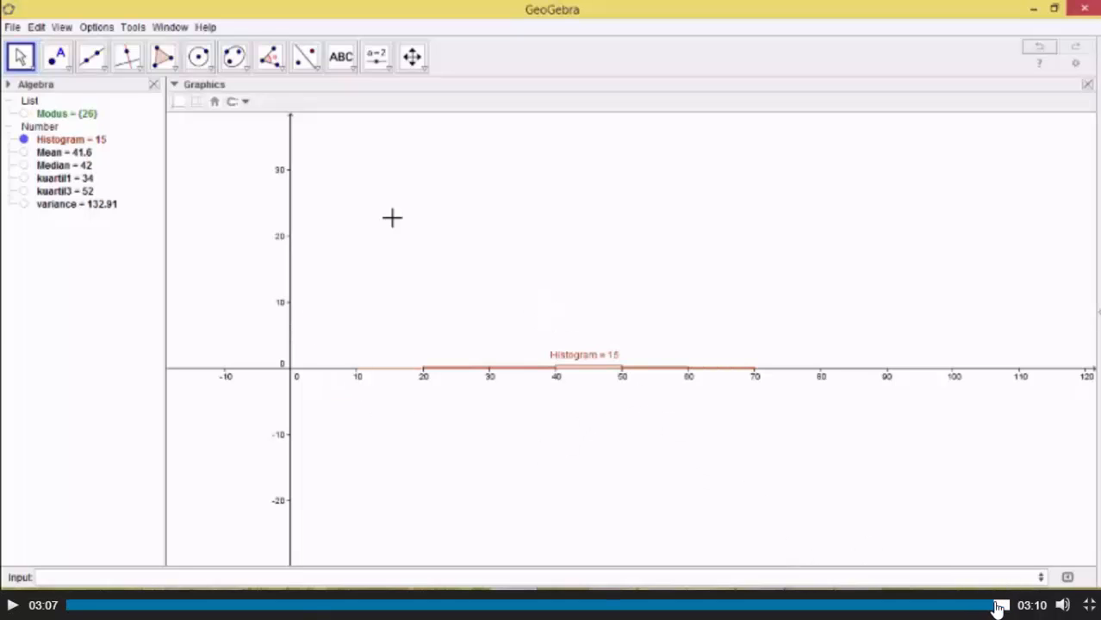
# Advance the video to 03:08, leave full screen and play it to the end
pyautogui.moveTo(997, 609)
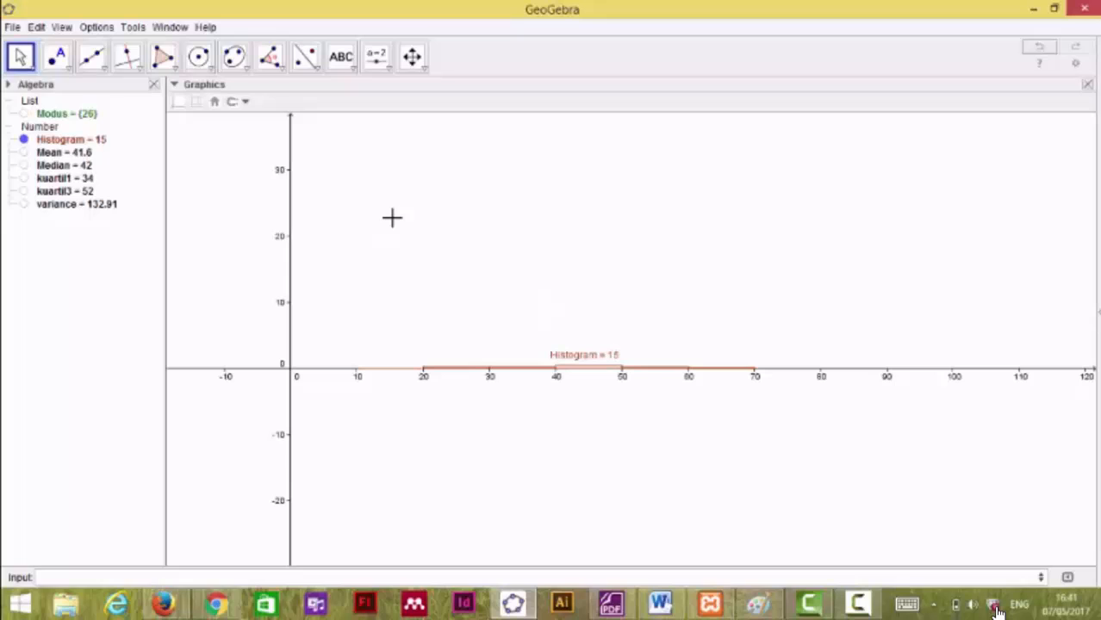
pyautogui.moveTo(986, 587)
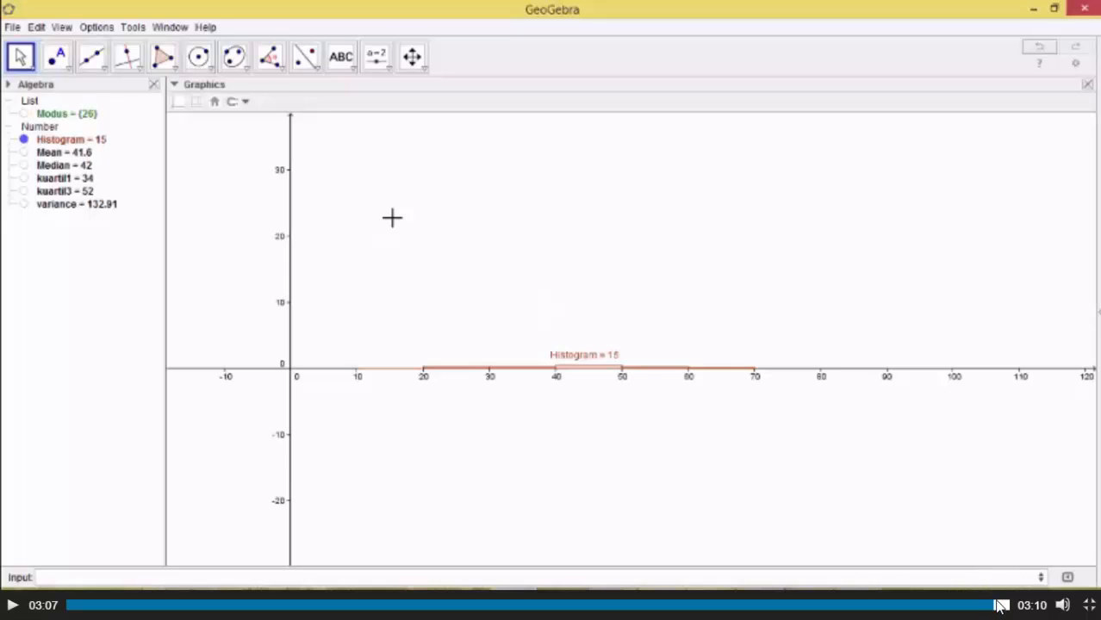
pyautogui.click(999, 605)
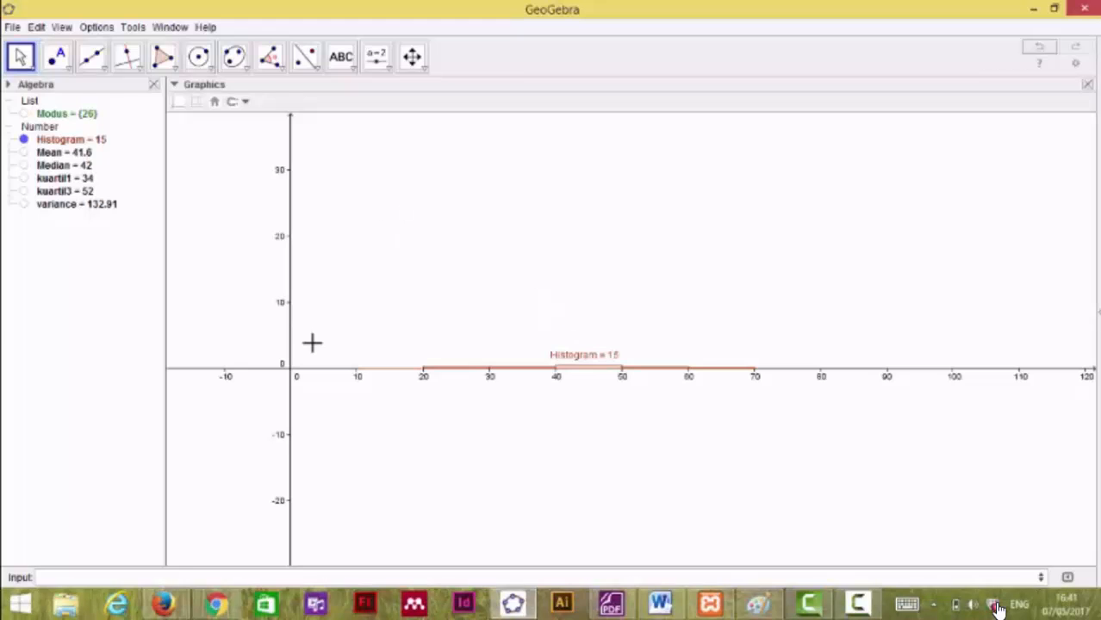
pyautogui.moveTo(810, 560)
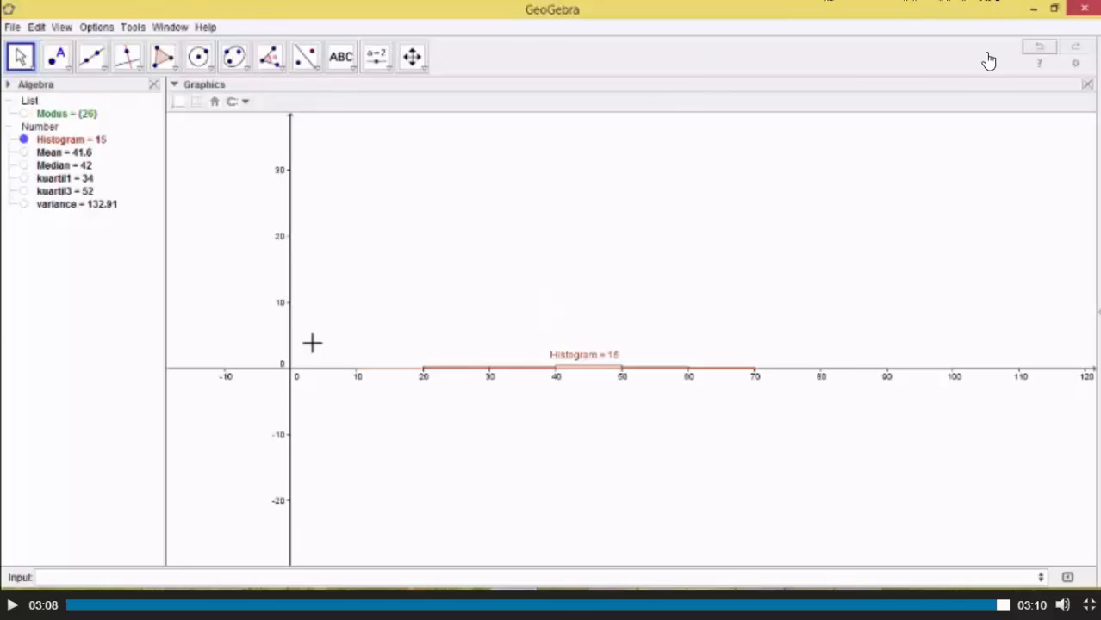
pyautogui.press('Escape')
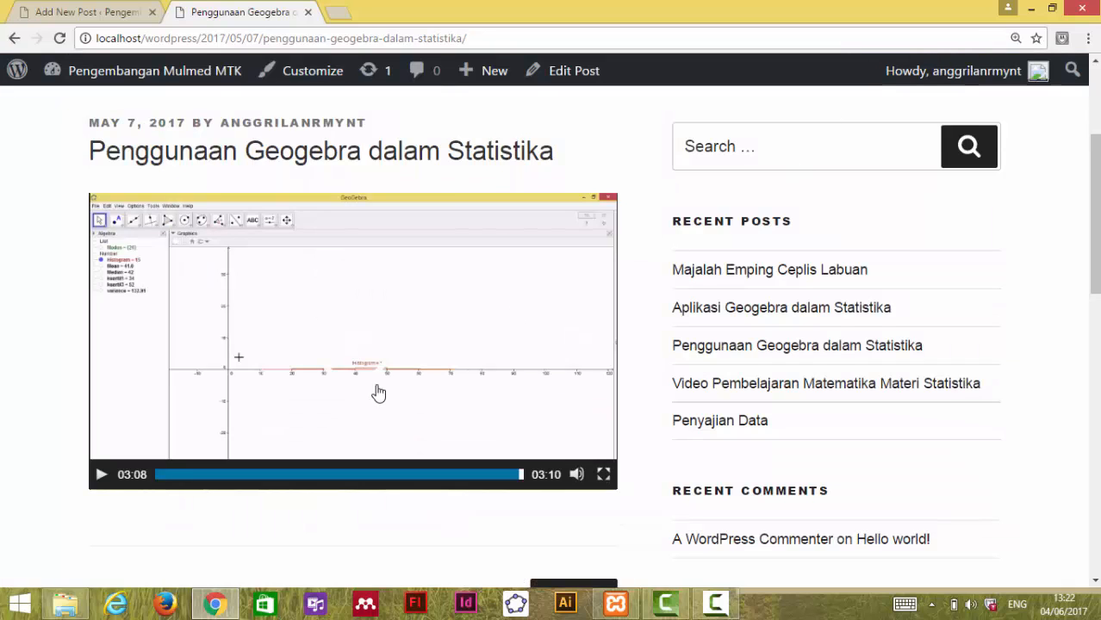
pyautogui.click(239, 357)
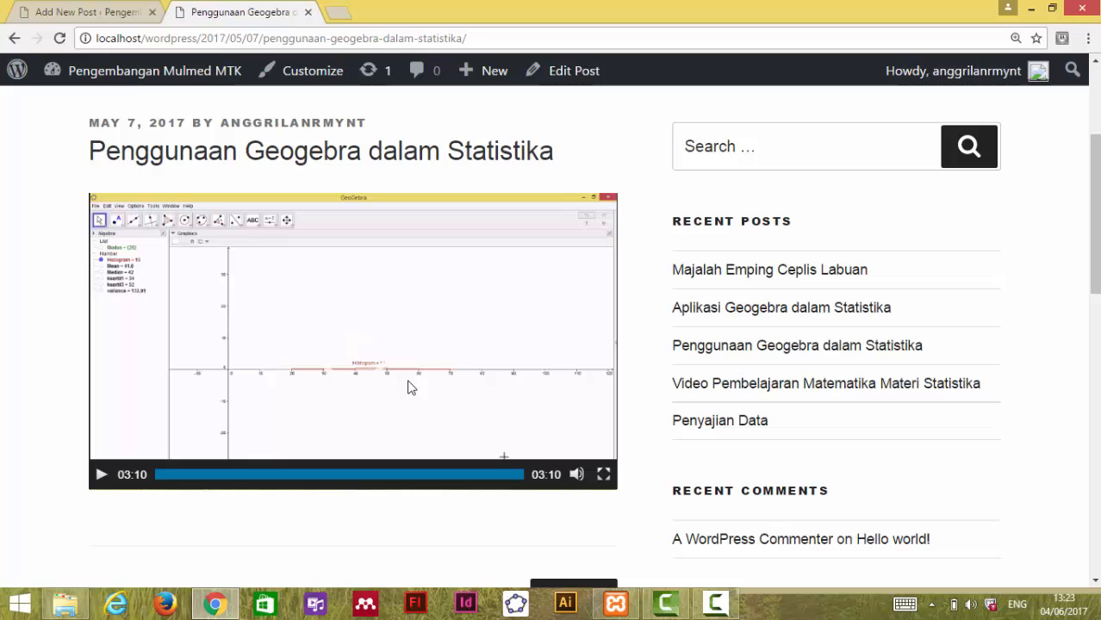
# Open the recent post "Aplikasi Geogebra dalam Statistika" and show its embedded content area
pyautogui.click(713, 320)
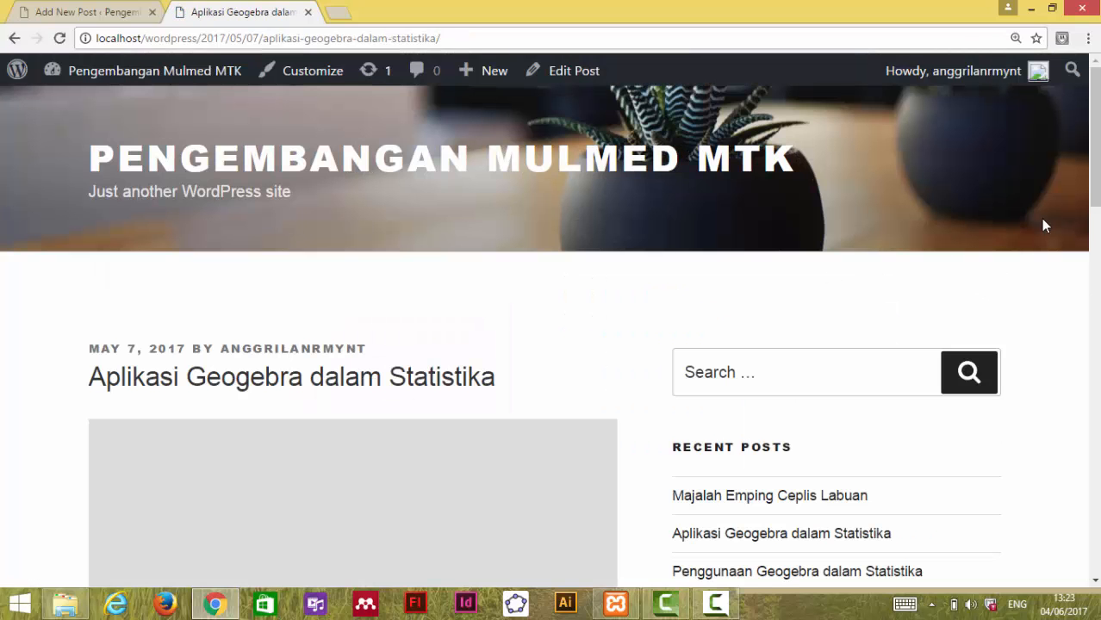
pyautogui.scroll(-2, 1098, 223)
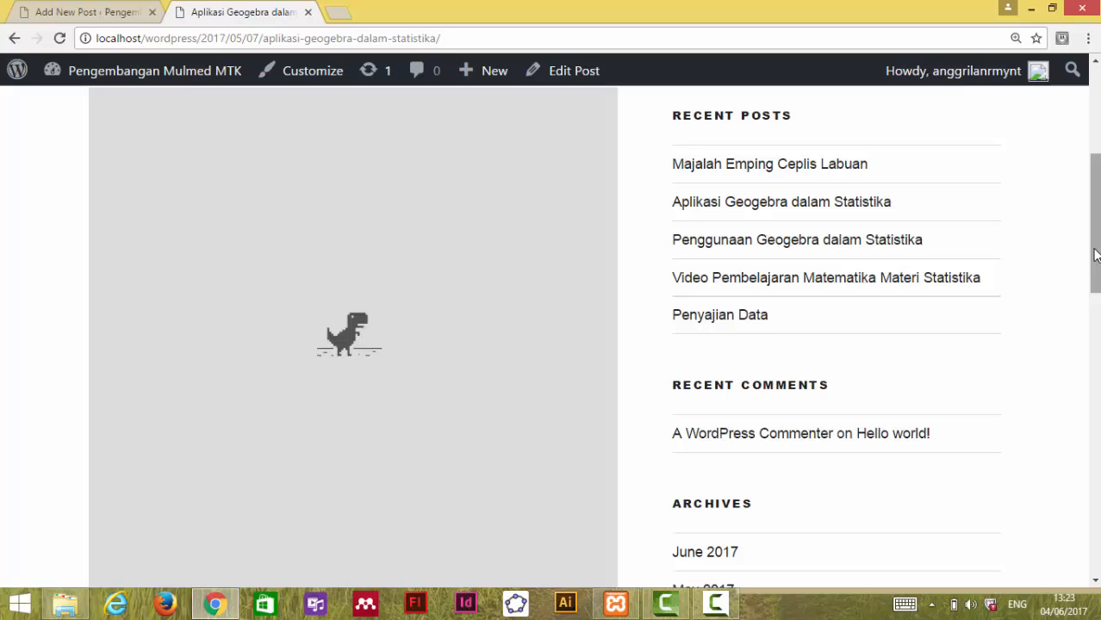
# Connect the computer to the available Wi-Fi network and close the network list
pyautogui.click(932, 606)
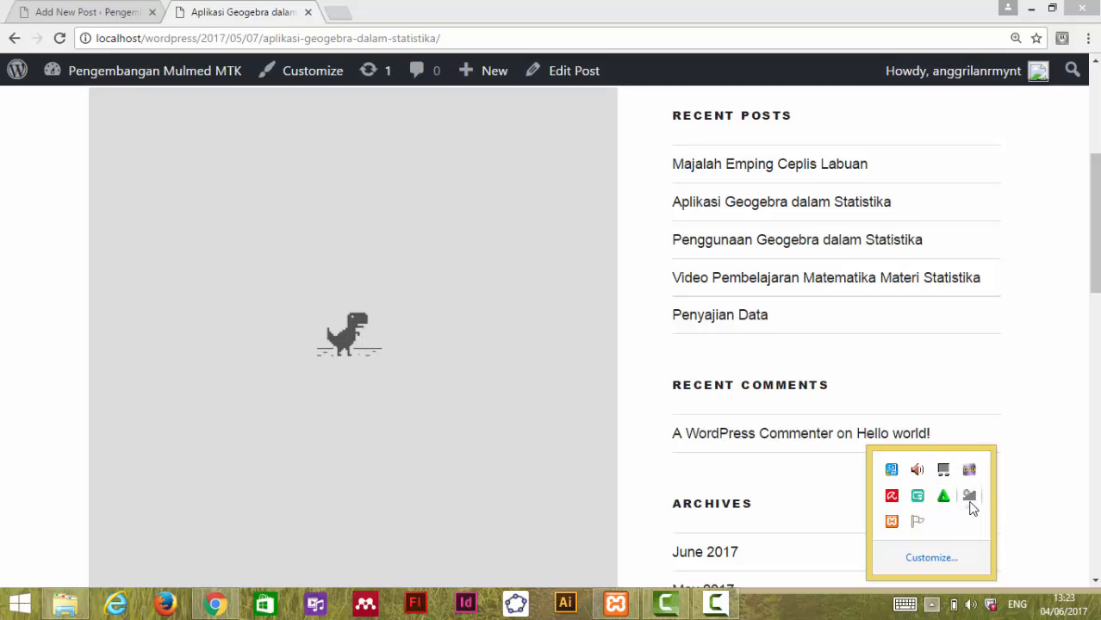
pyautogui.click(969, 498)
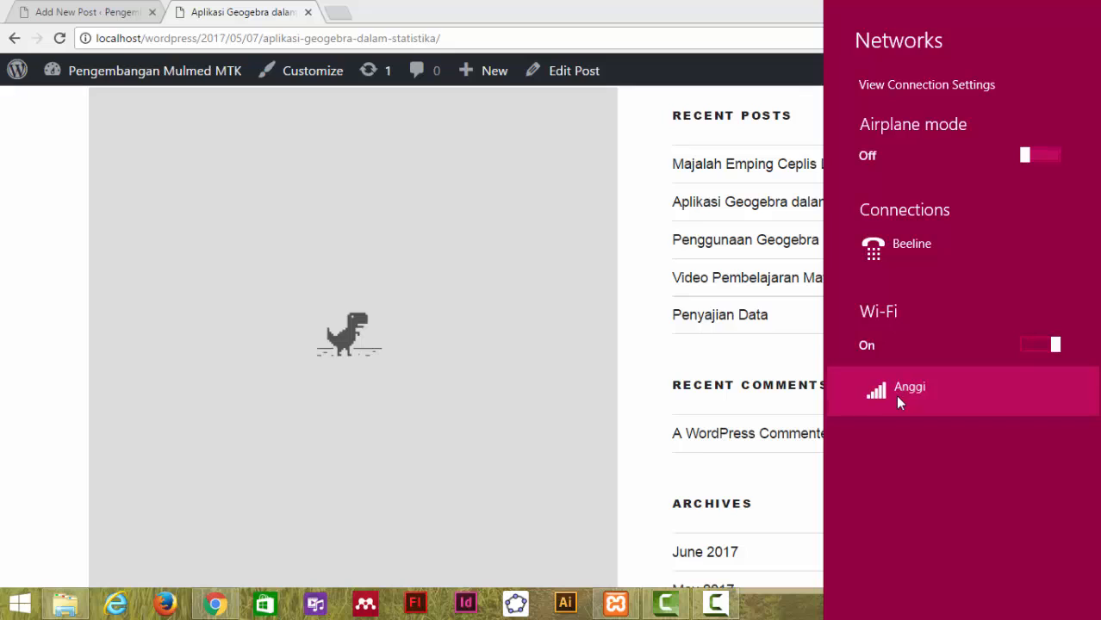
pyautogui.click(897, 398)
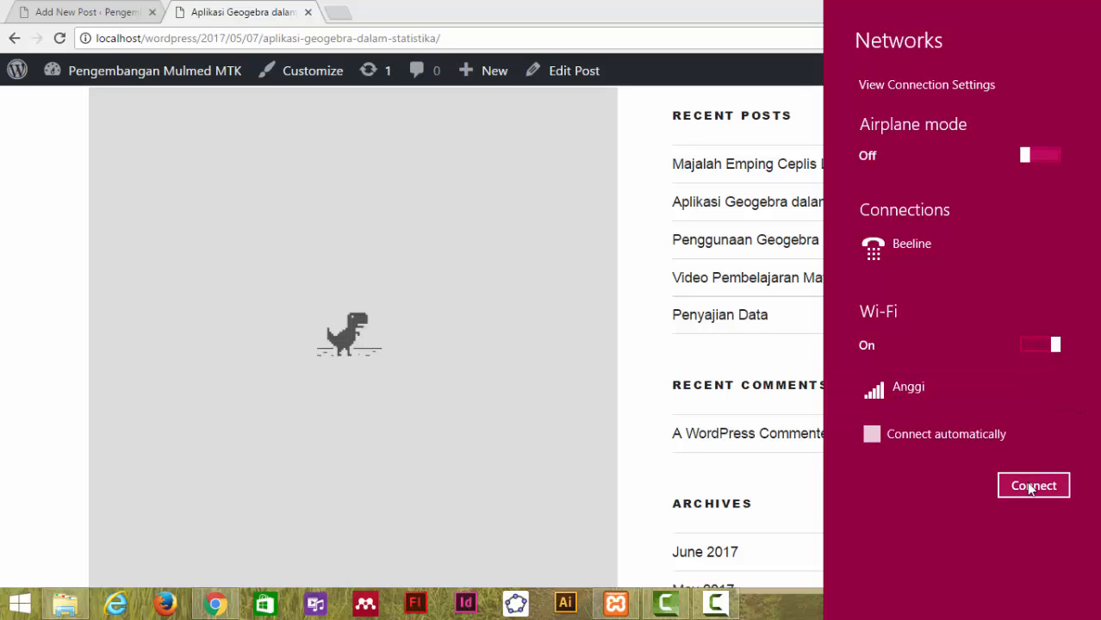
pyautogui.click(1033, 486)
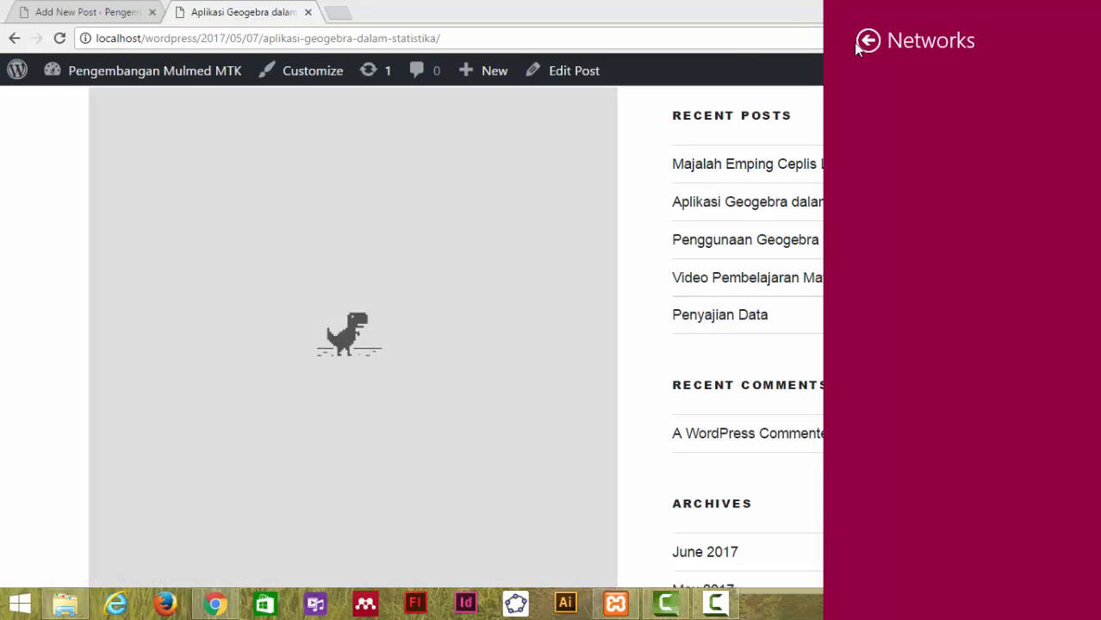
pyautogui.click(867, 43)
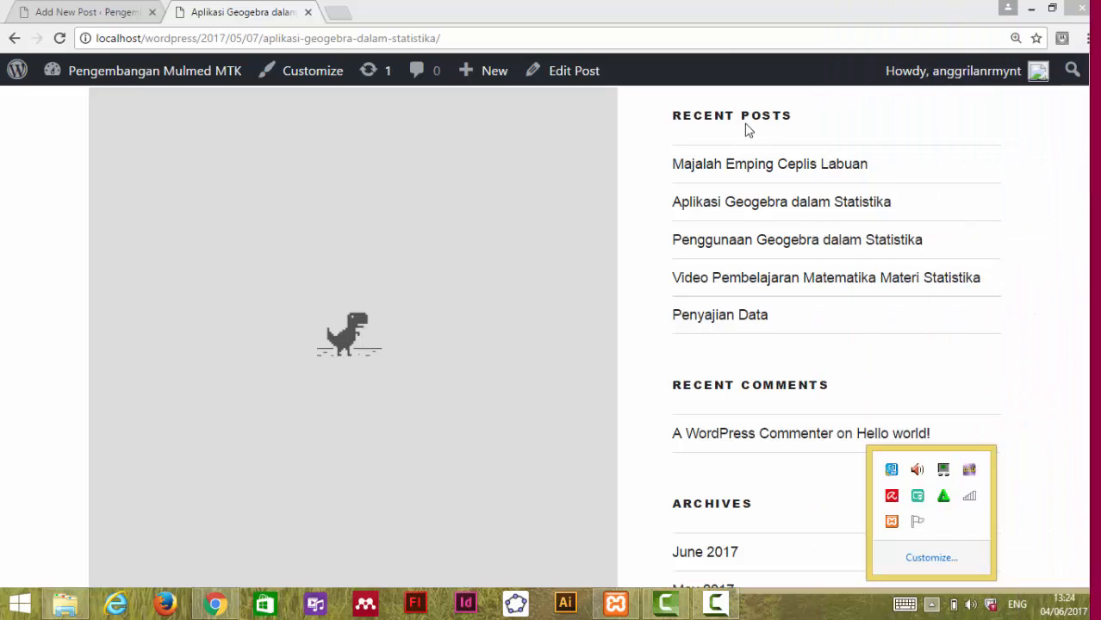
# Reload the "Aplikasi Geogebra dalam Statistika" post and bring its embedded GeoGebra applet into view while it loads
pyautogui.click(777, 210)
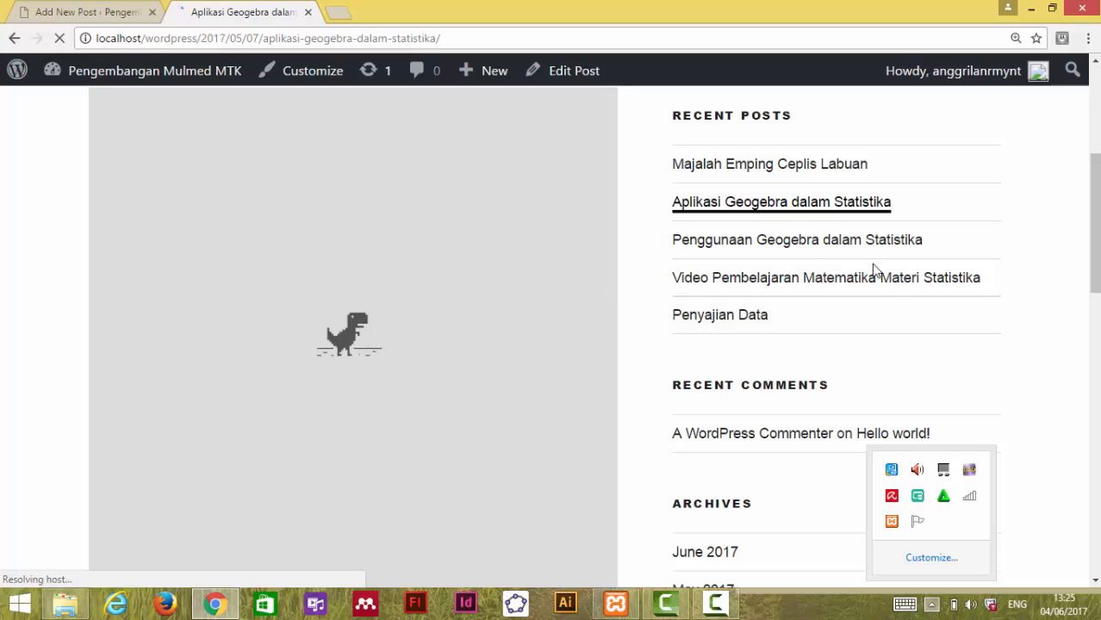
pyautogui.click(931, 607)
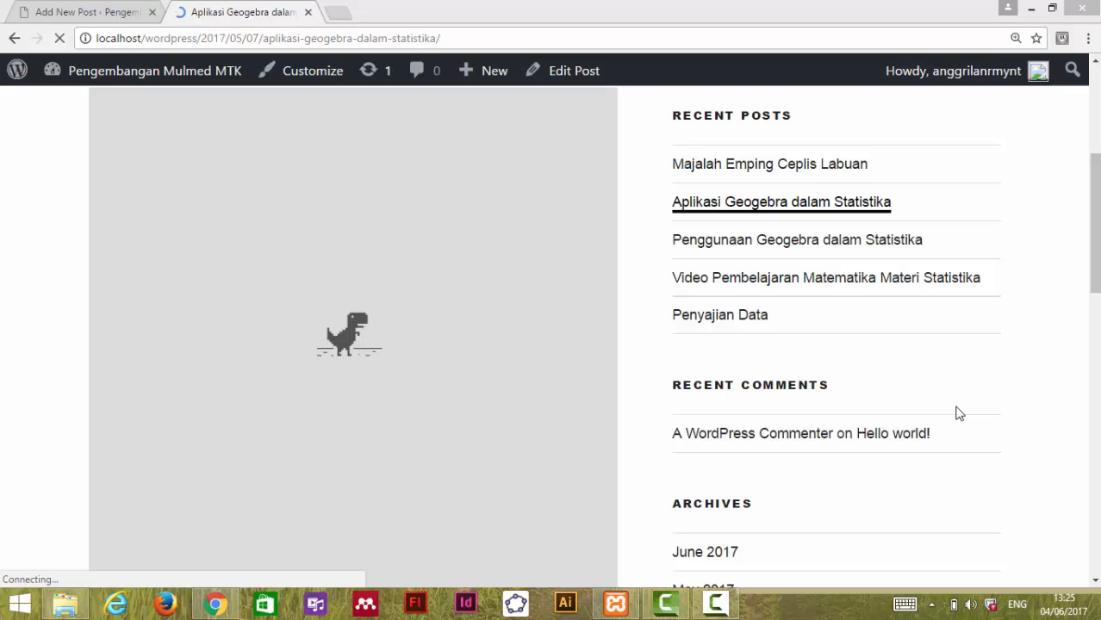
pyautogui.click(734, 213)
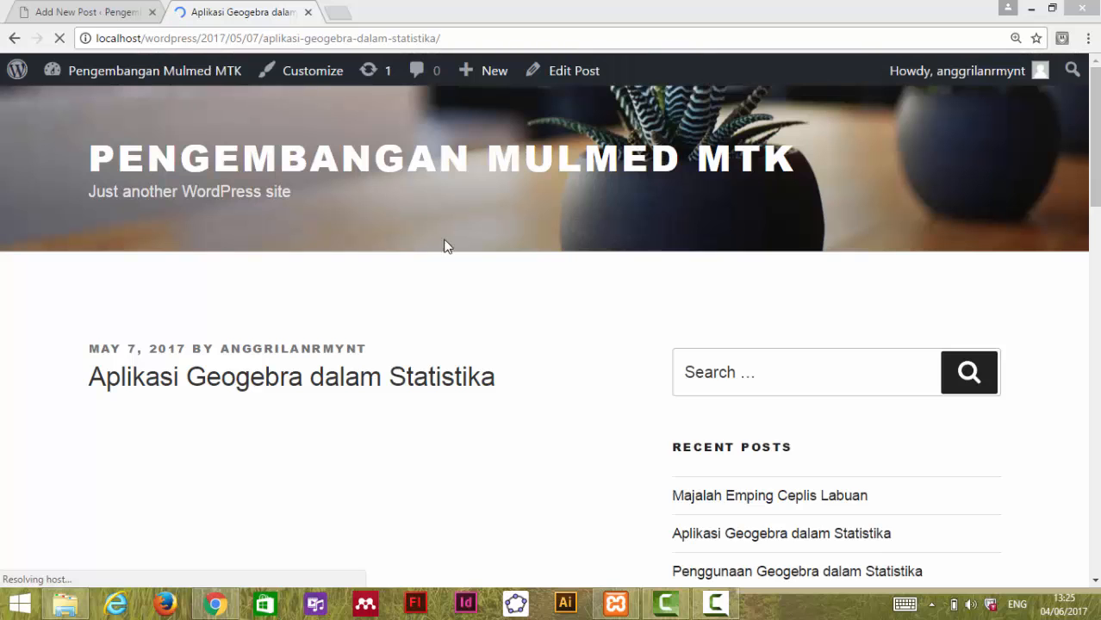
pyautogui.scroll(-3, 1097, 233)
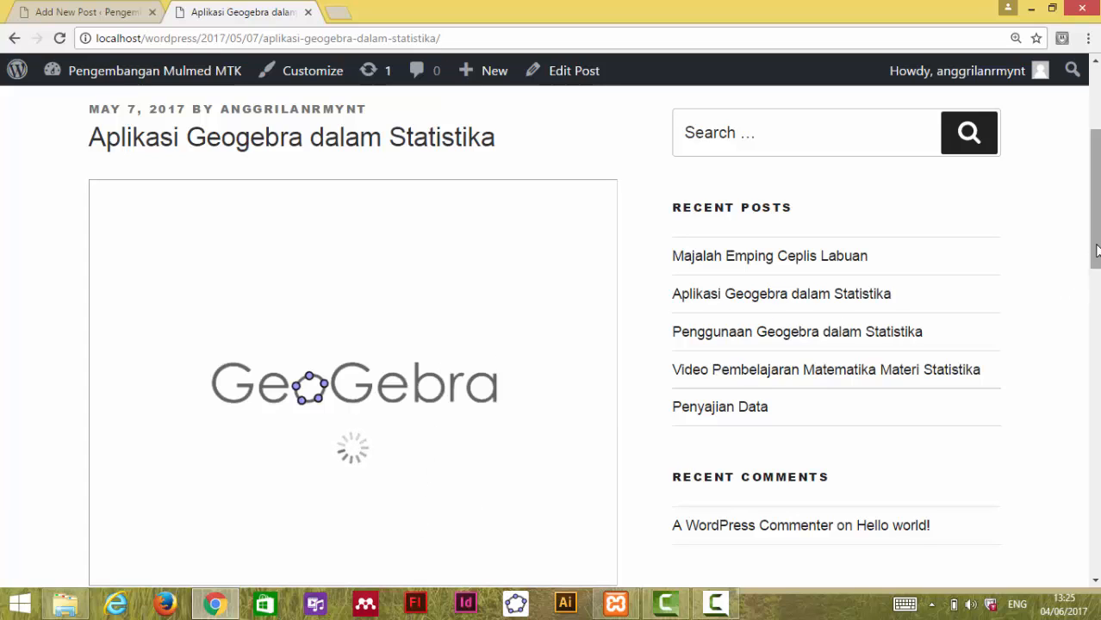
pyautogui.scroll(-1, 1096, 258)
pyautogui.scroll(-2, 1095, 257)
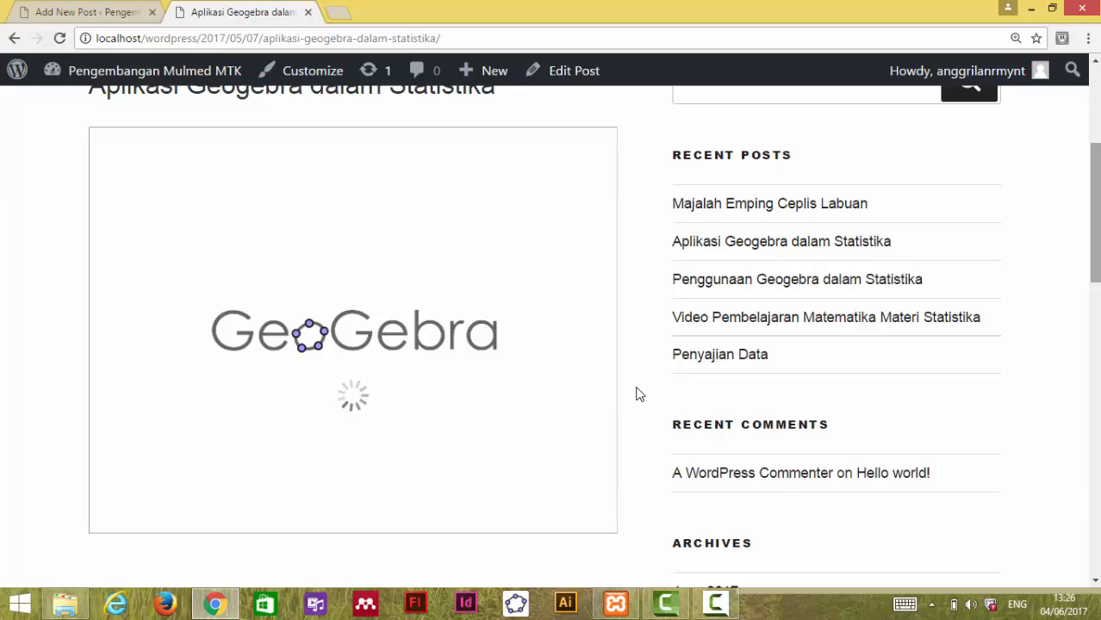
pyautogui.click(930, 608)
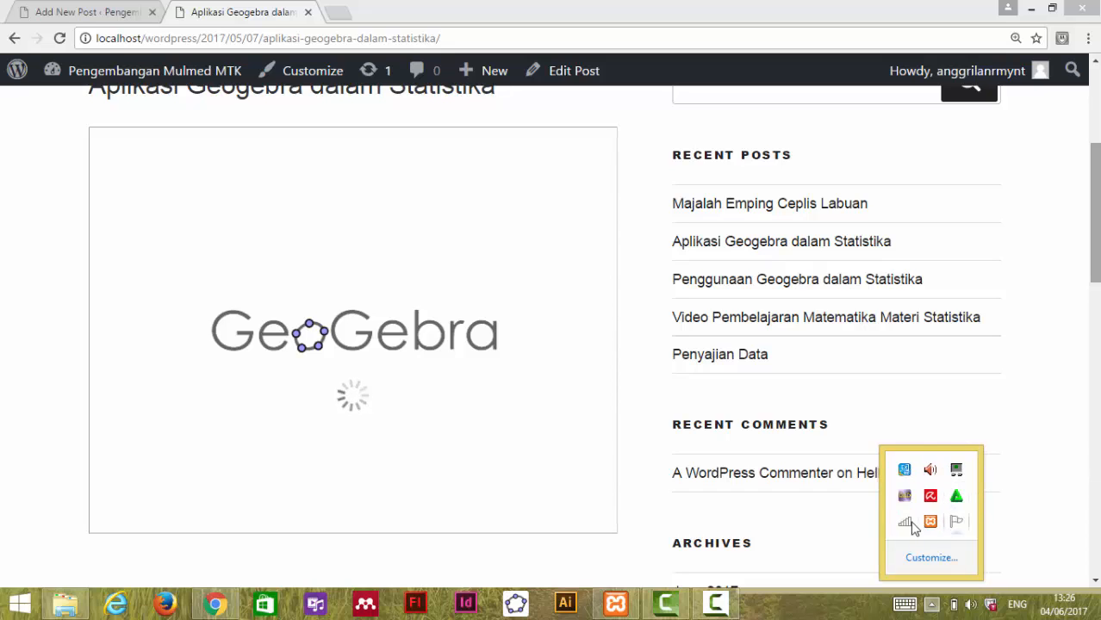
pyautogui.click(1061, 273)
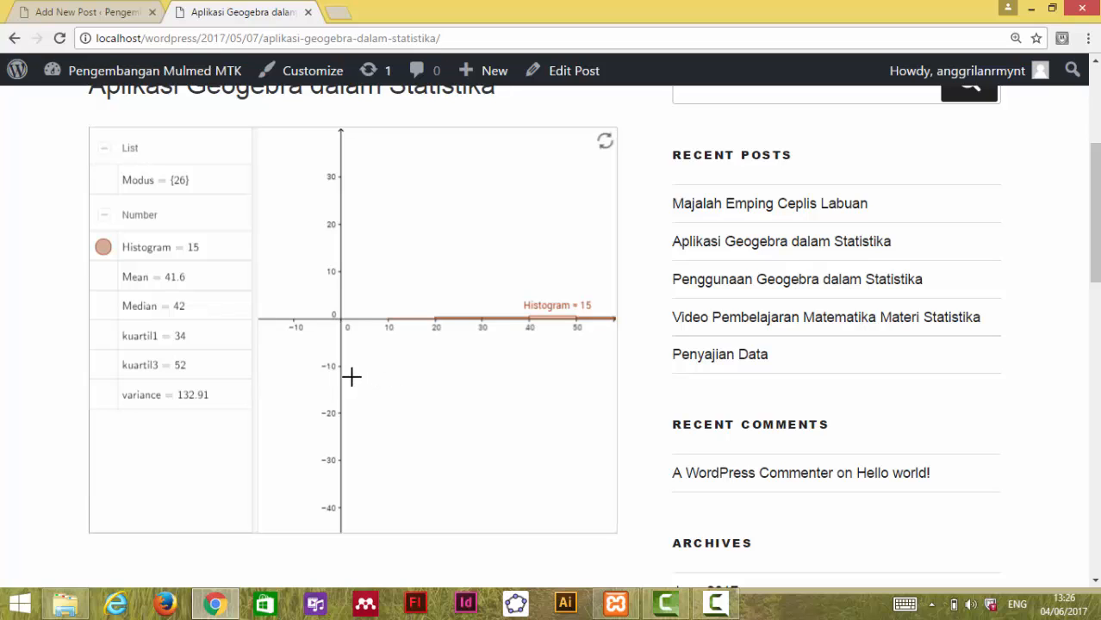
# Place the kuartil1 value as a text label on the applet's graph and shift the graph to show the histogram
pyautogui.moveTo(375, 305); pyautogui.dragTo(409, 345)
pyautogui.moveTo(308, 357); pyautogui.dragTo(420, 335)
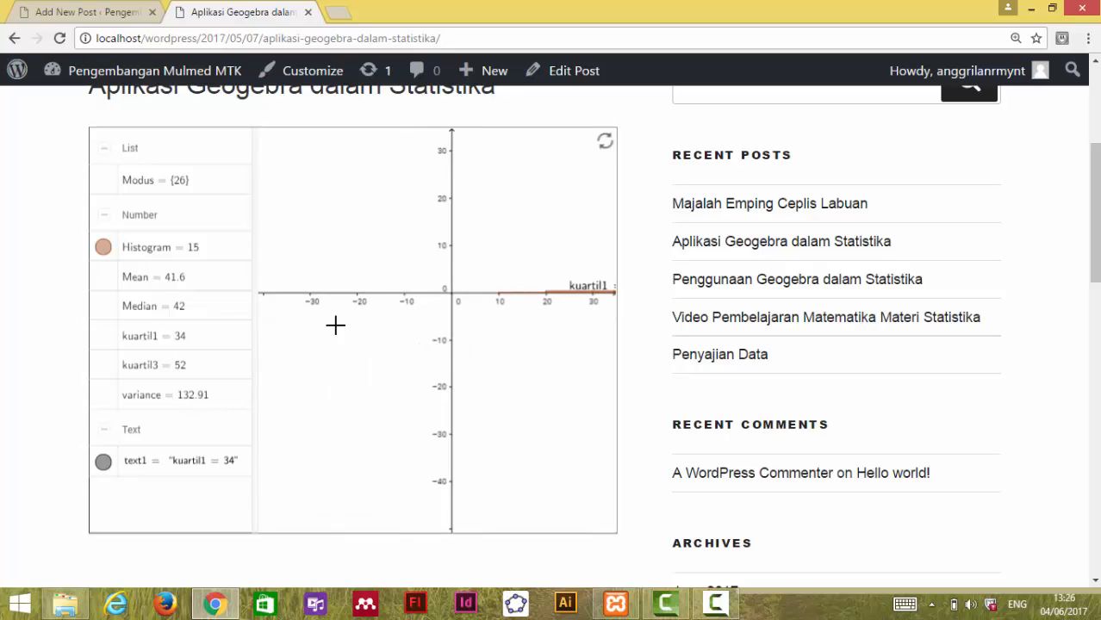
pyautogui.moveTo(334, 324); pyautogui.dragTo(507, 231)
pyautogui.moveTo(469, 276); pyautogui.dragTo(195, 356)
pyautogui.scroll(1, 194, 362)
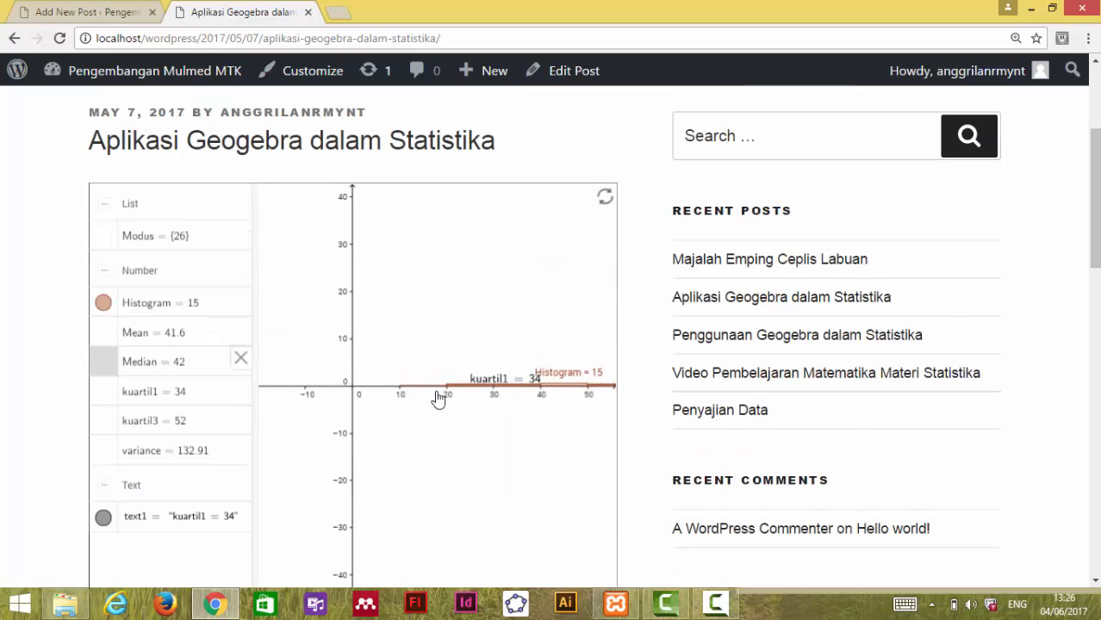
# Dismiss the McAfee alert about an unknown device on the network
pyautogui.scroll(1, 465, 383)
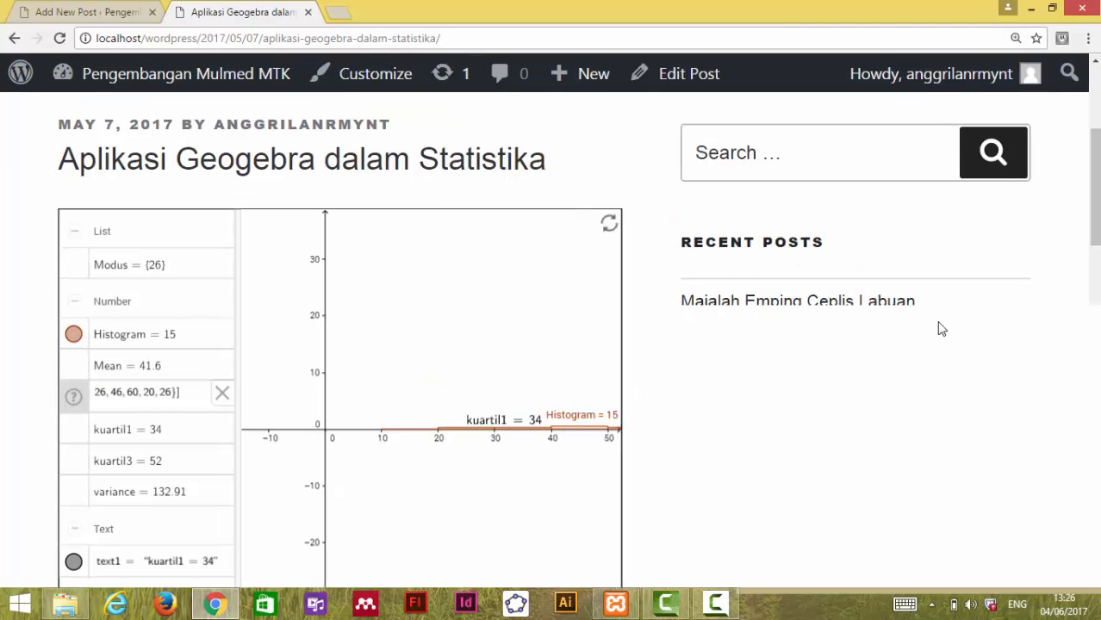
pyautogui.scroll(-3, 999, 293)
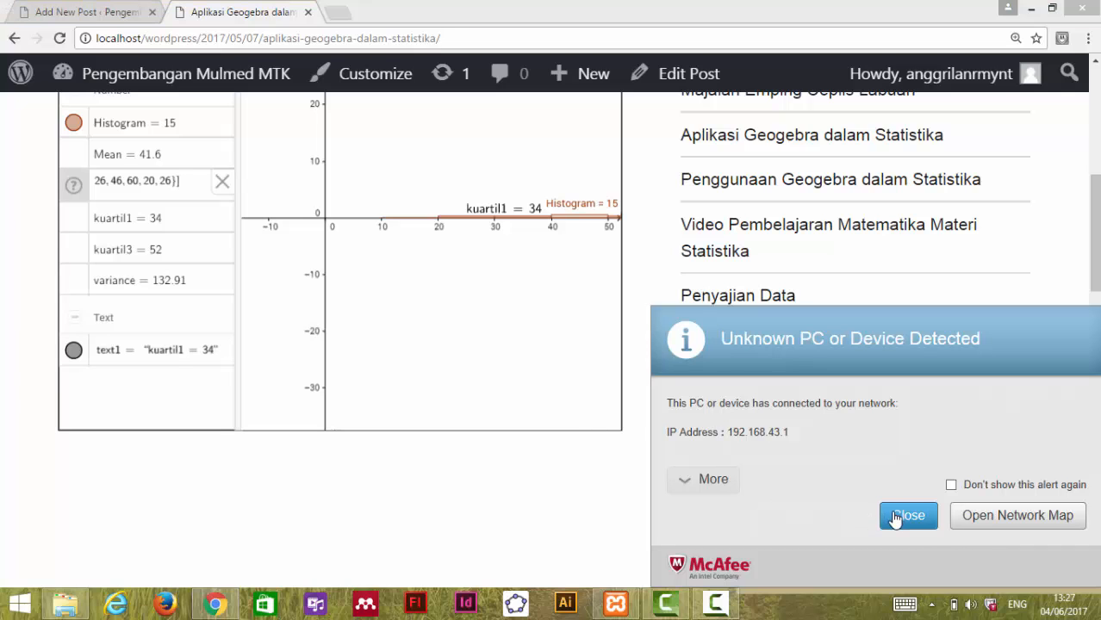
pyautogui.click(896, 517)
# Zoom in on the applet's histogram and pan along the horizontal axis to examine its bars and the kuartil1 label
pyautogui.scroll(2, 550, 242)
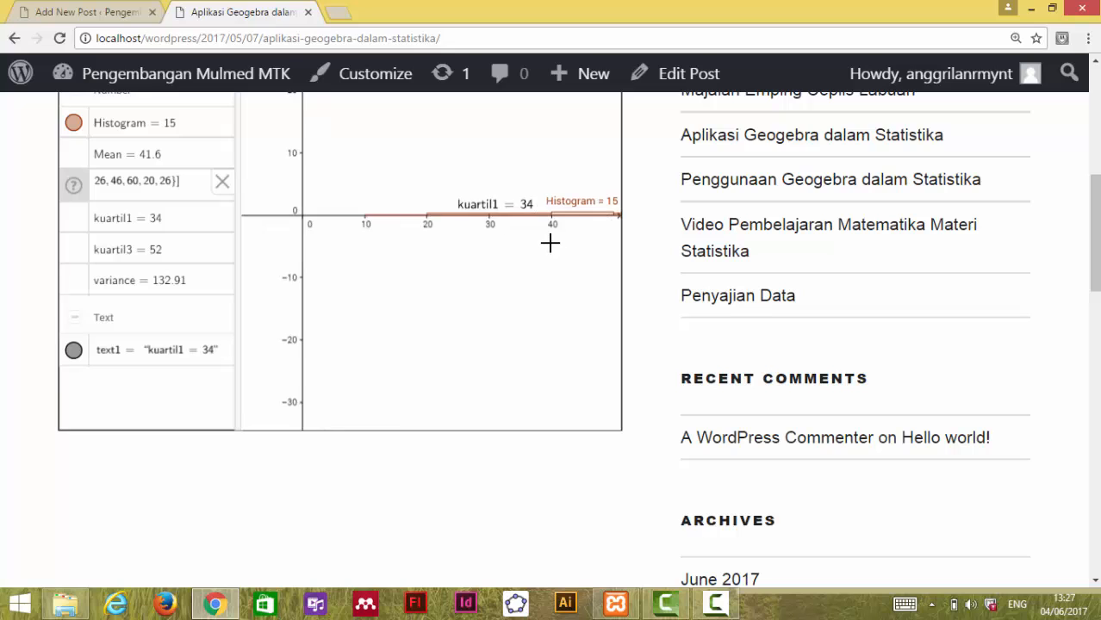
pyautogui.scroll(3, 551, 242)
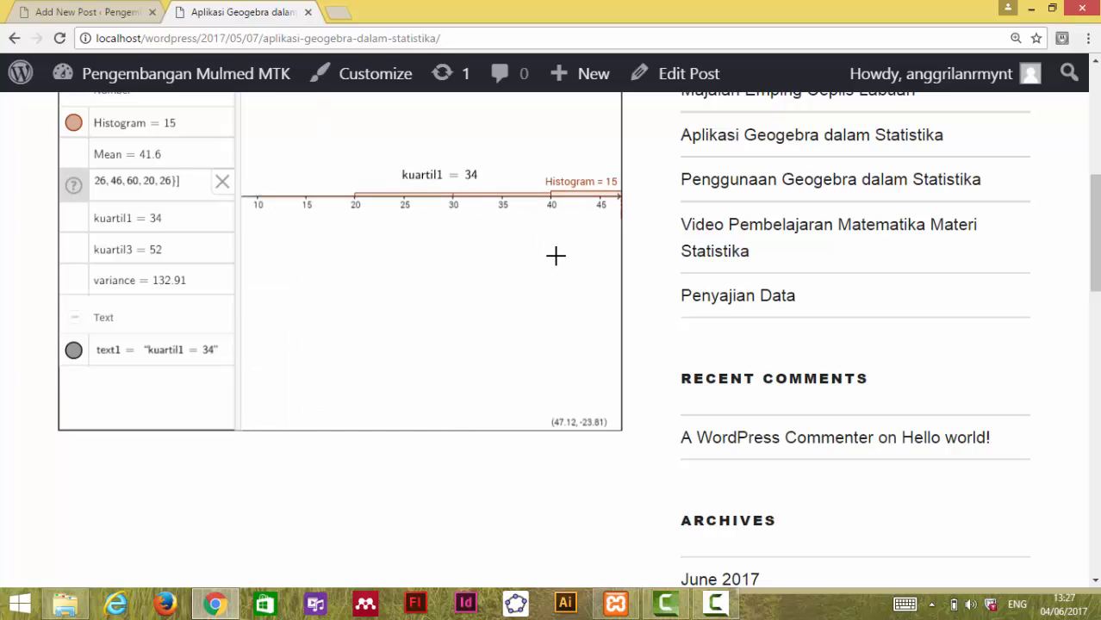
pyautogui.scroll(1, 555, 257)
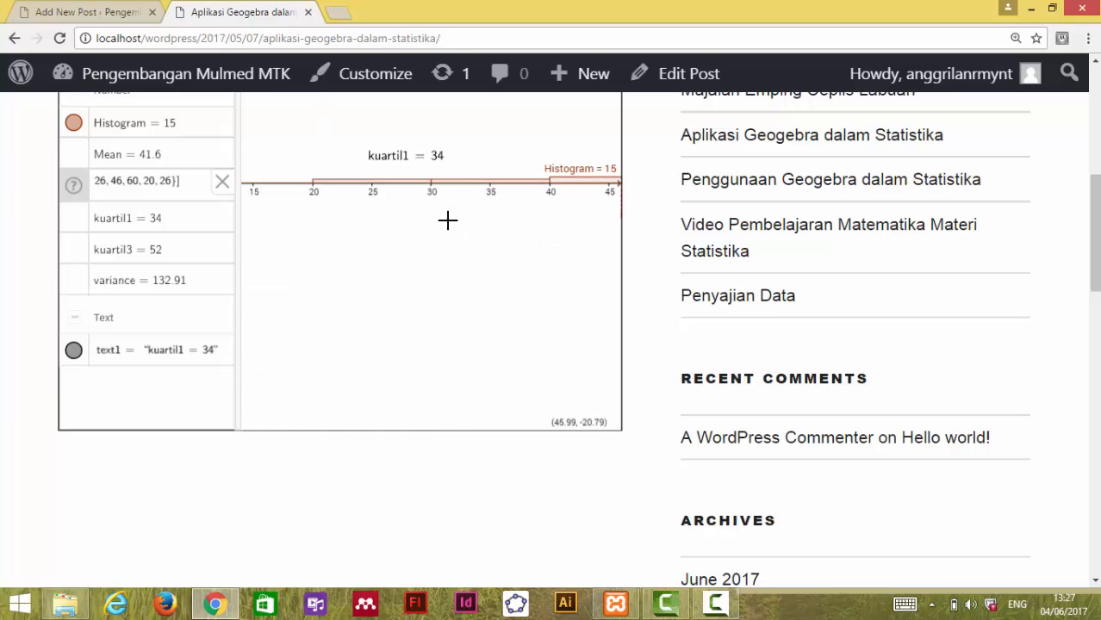
pyautogui.press('Return')
pyautogui.moveTo(521, 264); pyautogui.dragTo(324, 299)
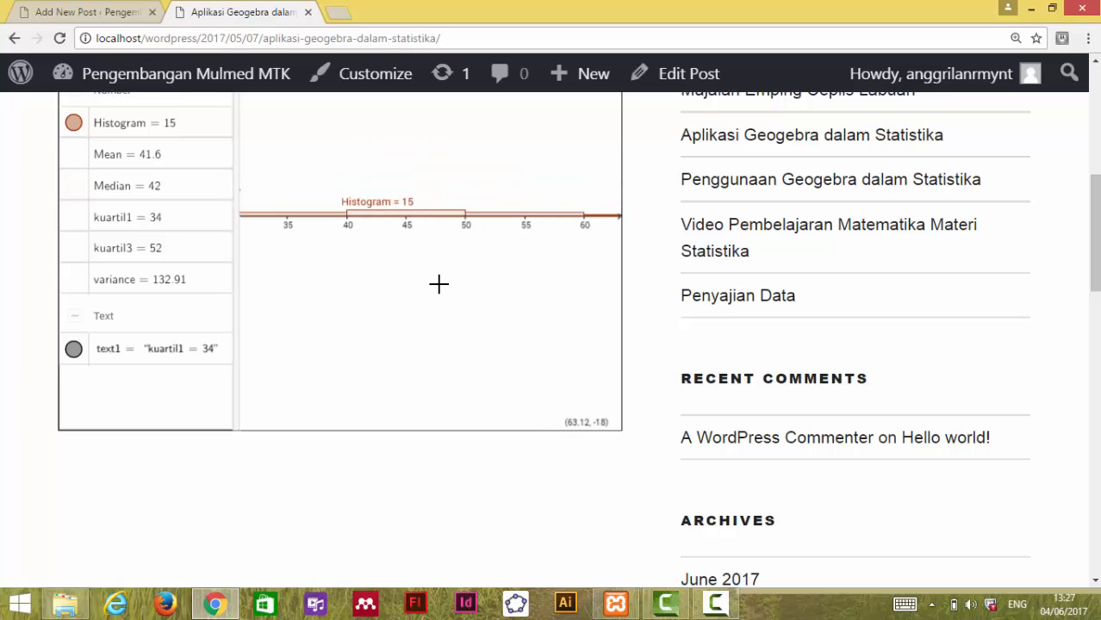
pyautogui.moveTo(437, 283); pyautogui.dragTo(510, 135)
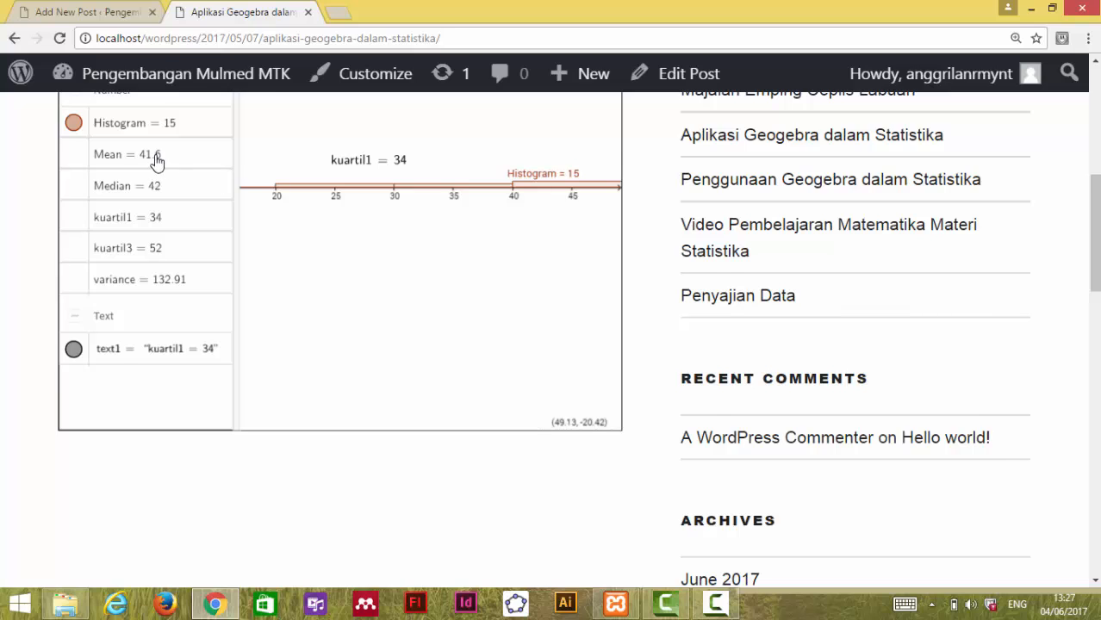
# Open the Mean entry's definition in the applet and look through its data list
pyautogui.scroll(2, 155, 160)
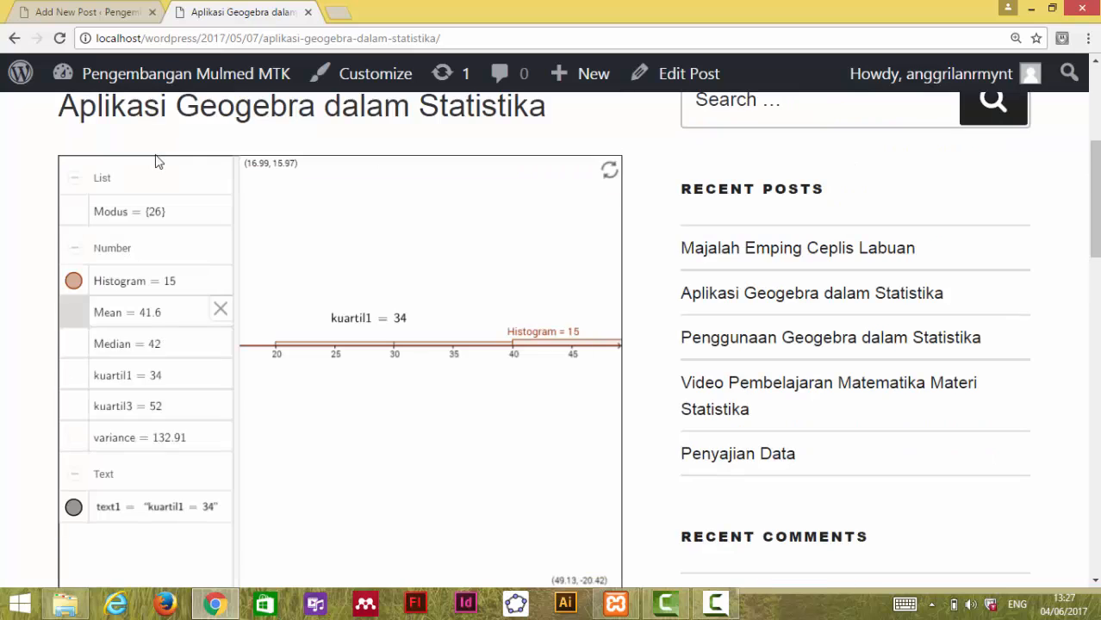
pyautogui.click(166, 291)
pyautogui.click(145, 324)
pyautogui.doubleClick(145, 328)
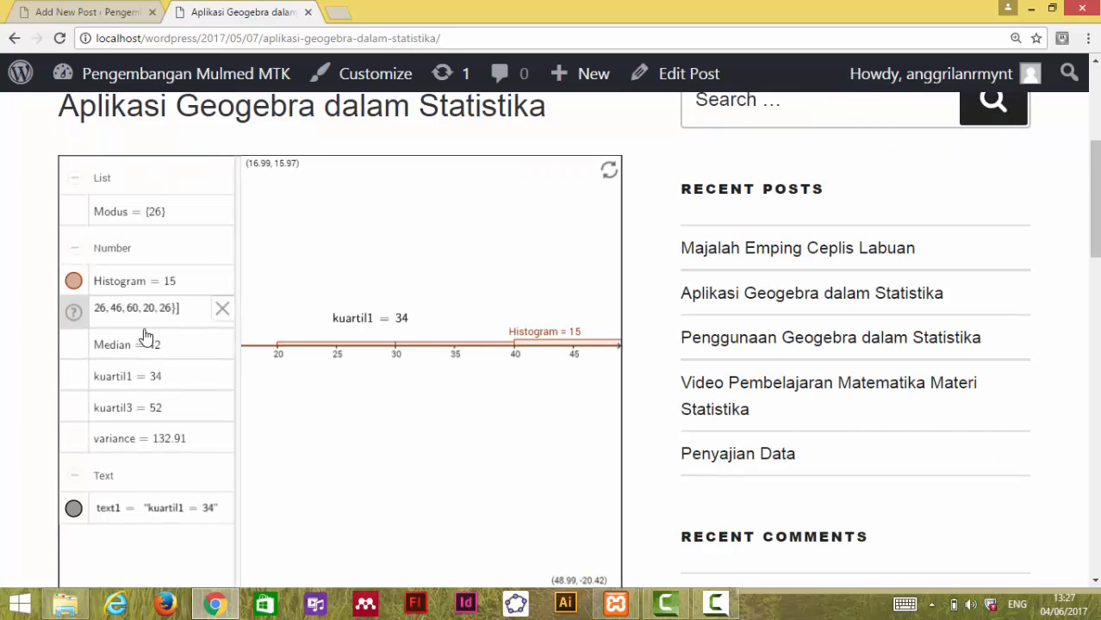
pyautogui.hotkey('ctrl', 'a')
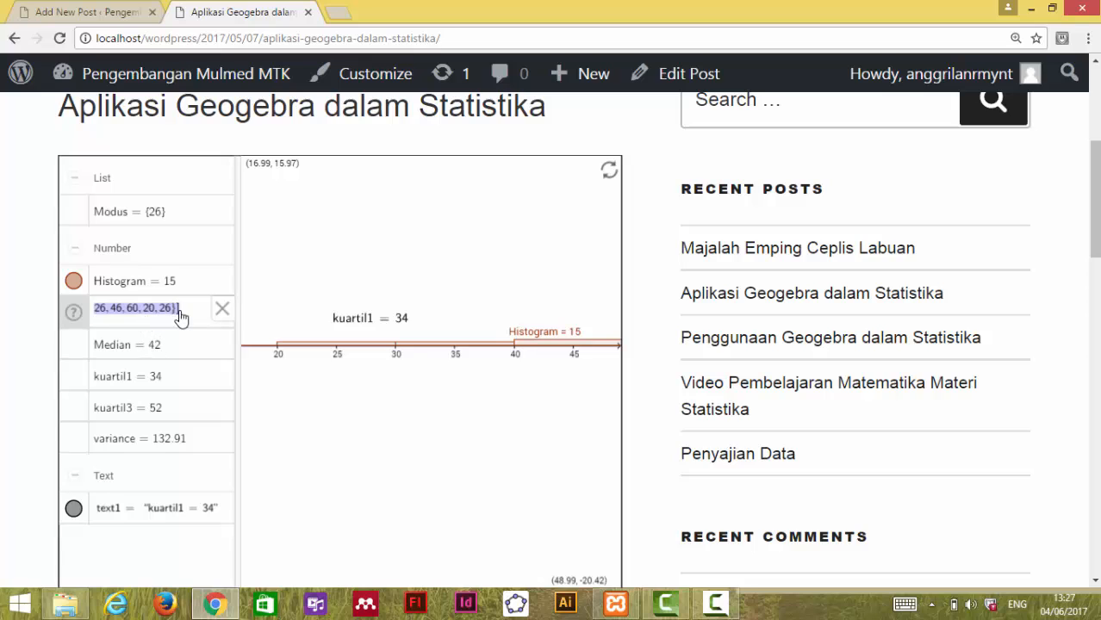
pyautogui.click(181, 317)
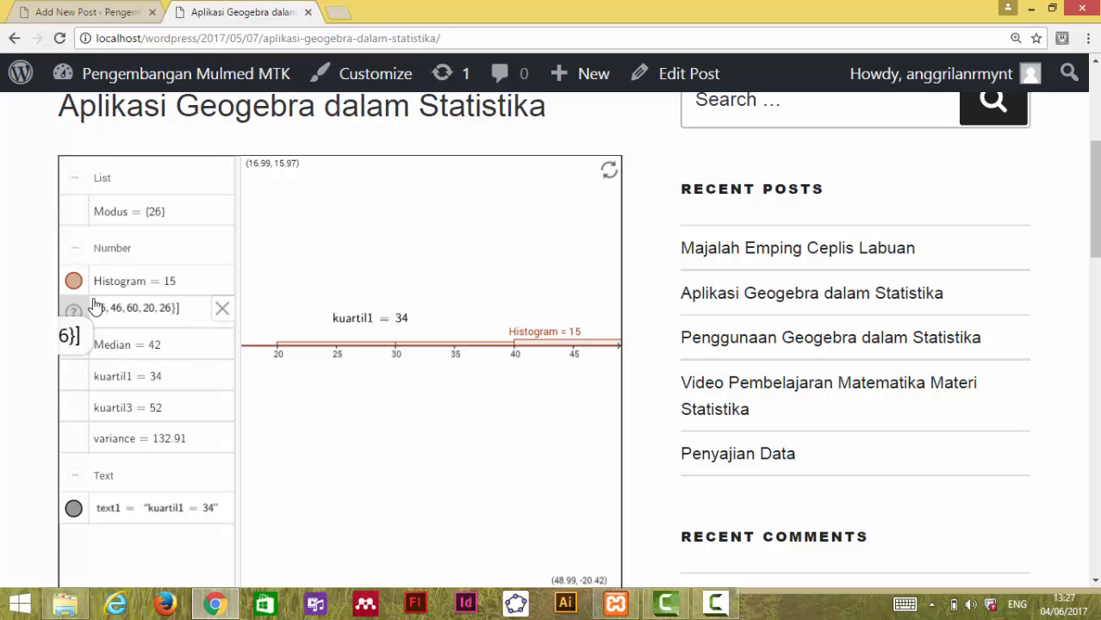
pyautogui.moveTo(101, 308); pyautogui.dragTo(224, 314)
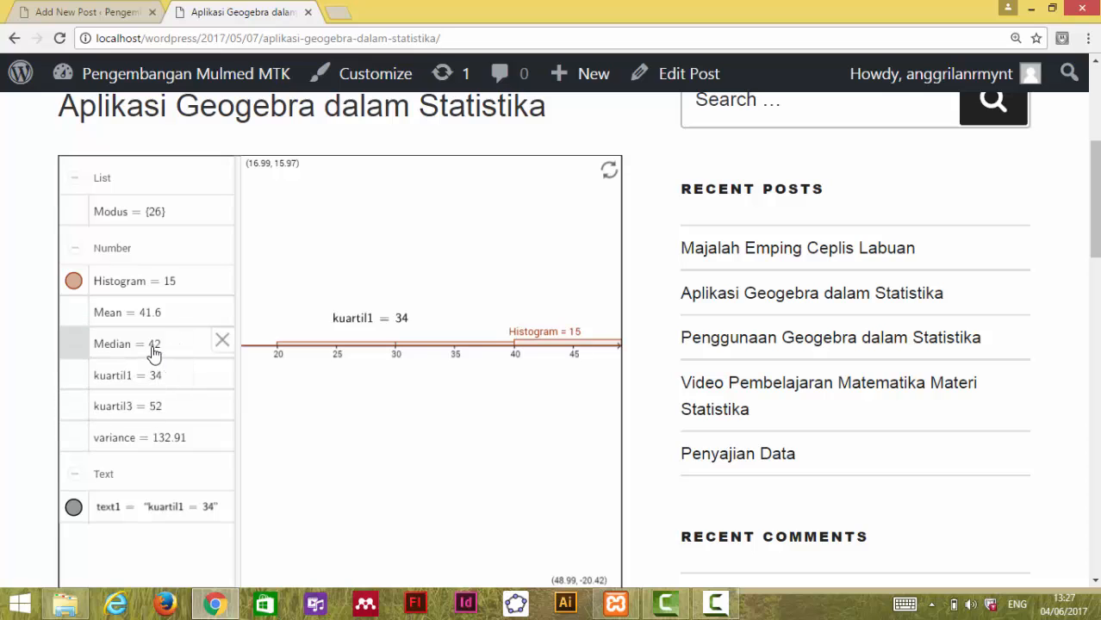
# Zoom the applet's graph back out and pan it to show both axes with the histogram
pyautogui.moveTo(385, 390); pyautogui.dragTo(499, 381)
pyautogui.scroll(-2, 461, 381)
pyautogui.scroll(-4, 461, 381)
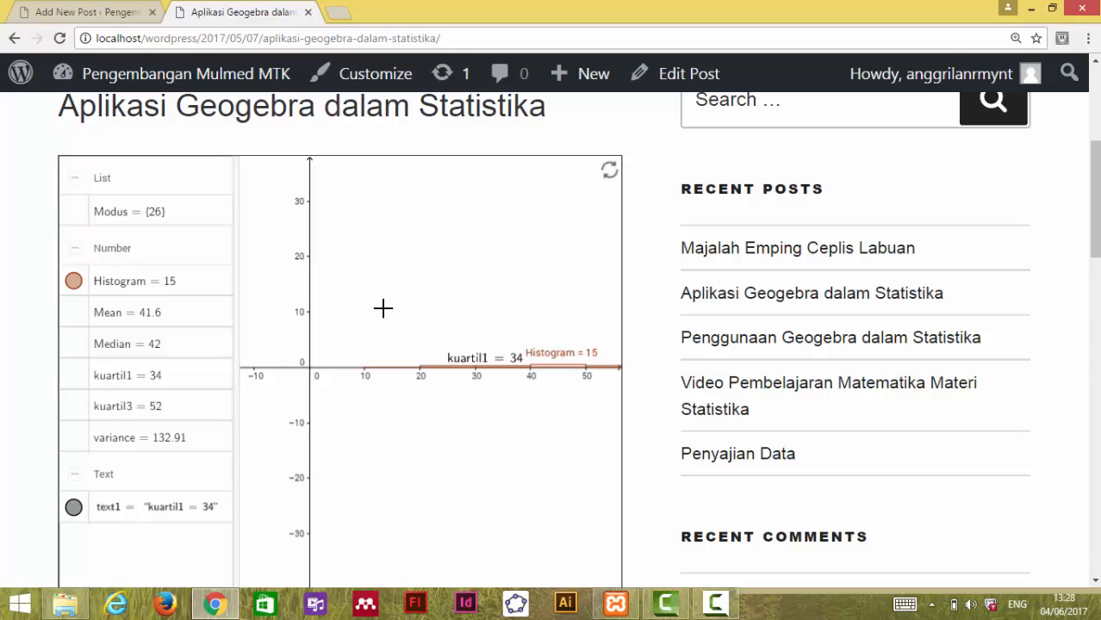
pyautogui.moveTo(253, 308); pyautogui.dragTo(83, 287)
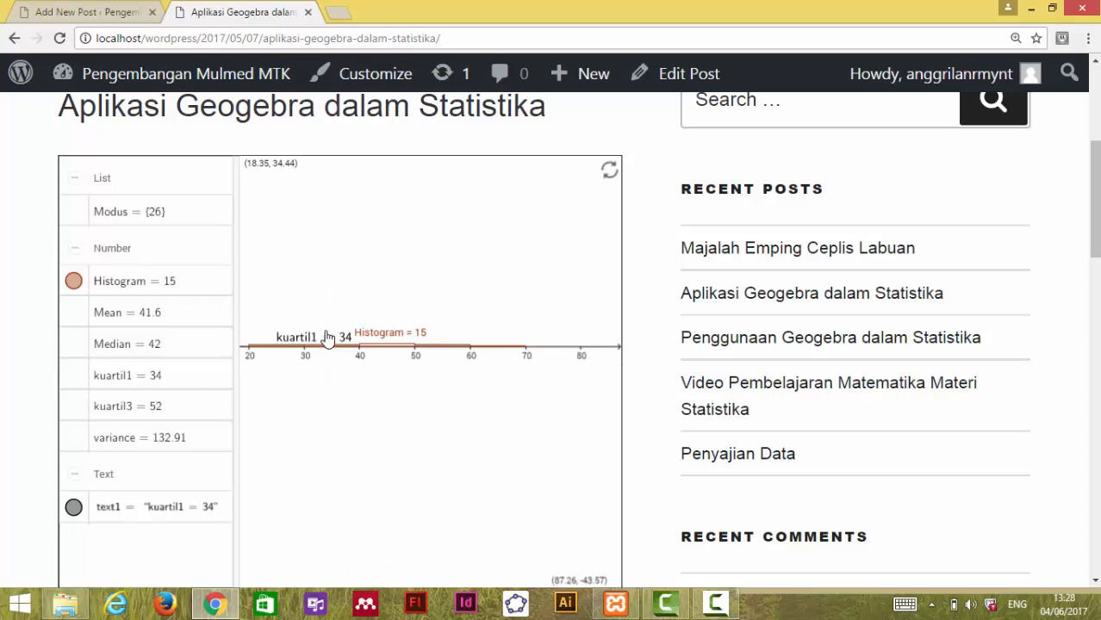
pyautogui.moveTo(328, 337); pyautogui.dragTo(594, 405)
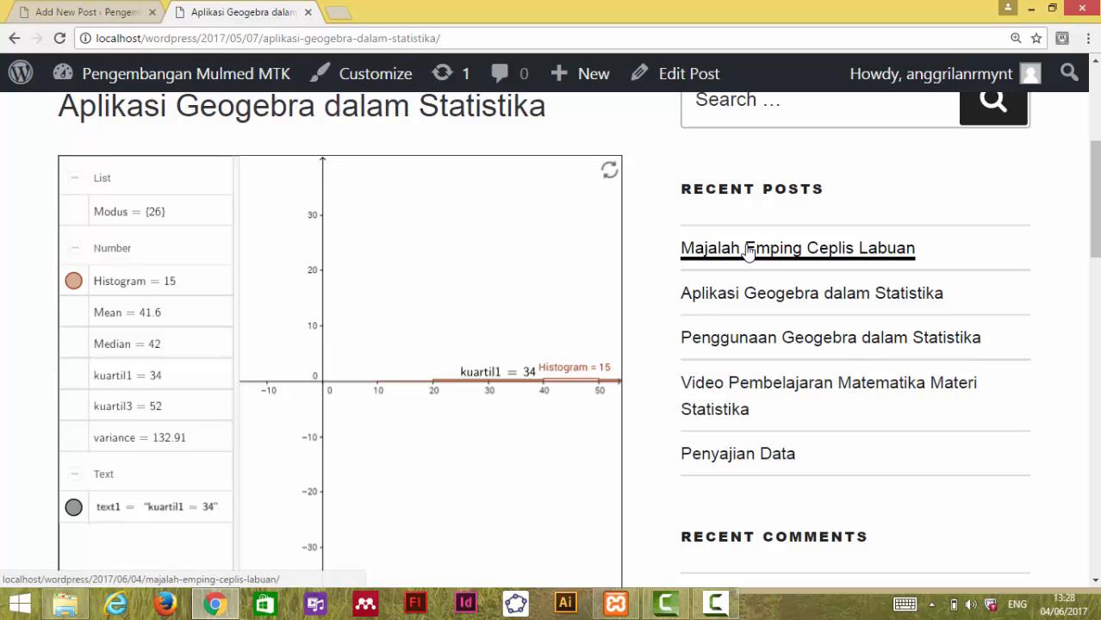
# Go back to the post "Penggunaan Geogebra dalam Statistika" and open the WordPress dashboard from there
pyautogui.click(13, 38)
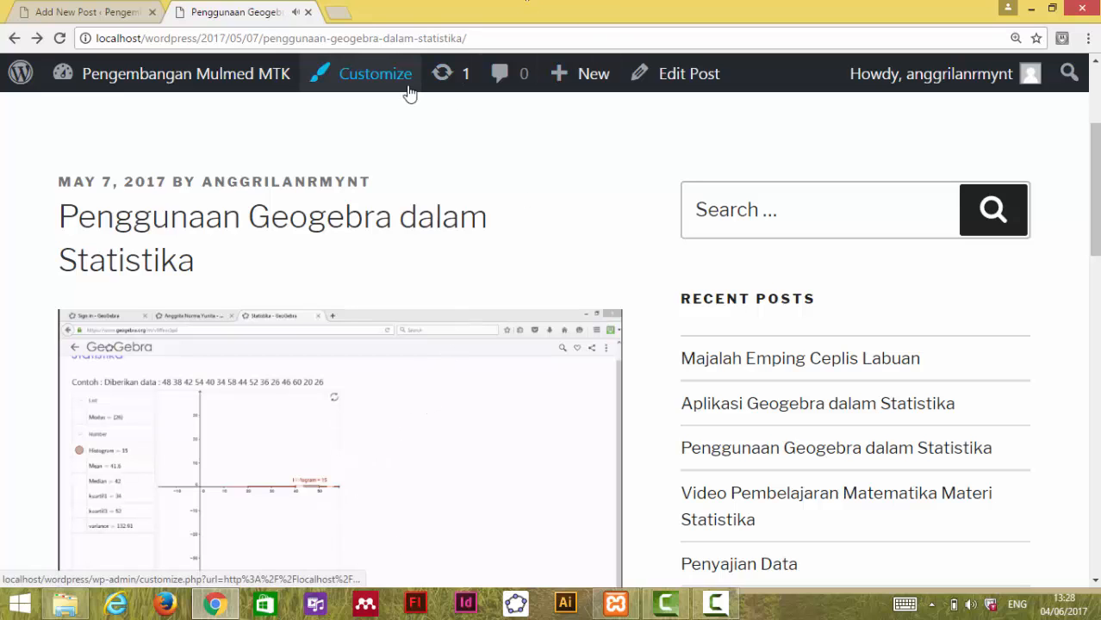
pyautogui.moveTo(275, 86)
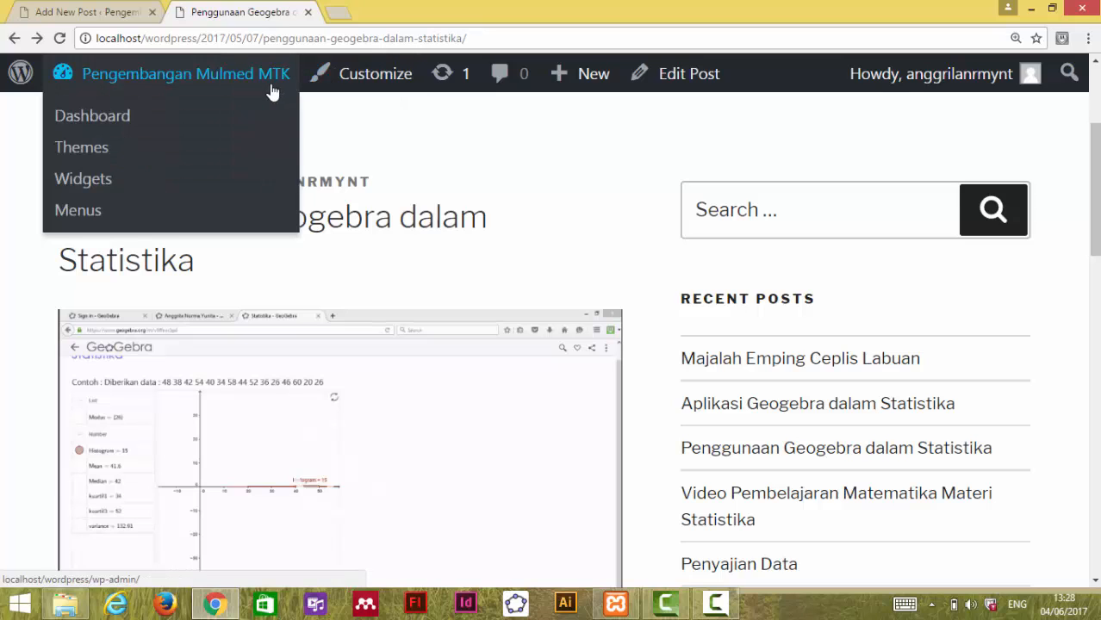
pyautogui.click(183, 84)
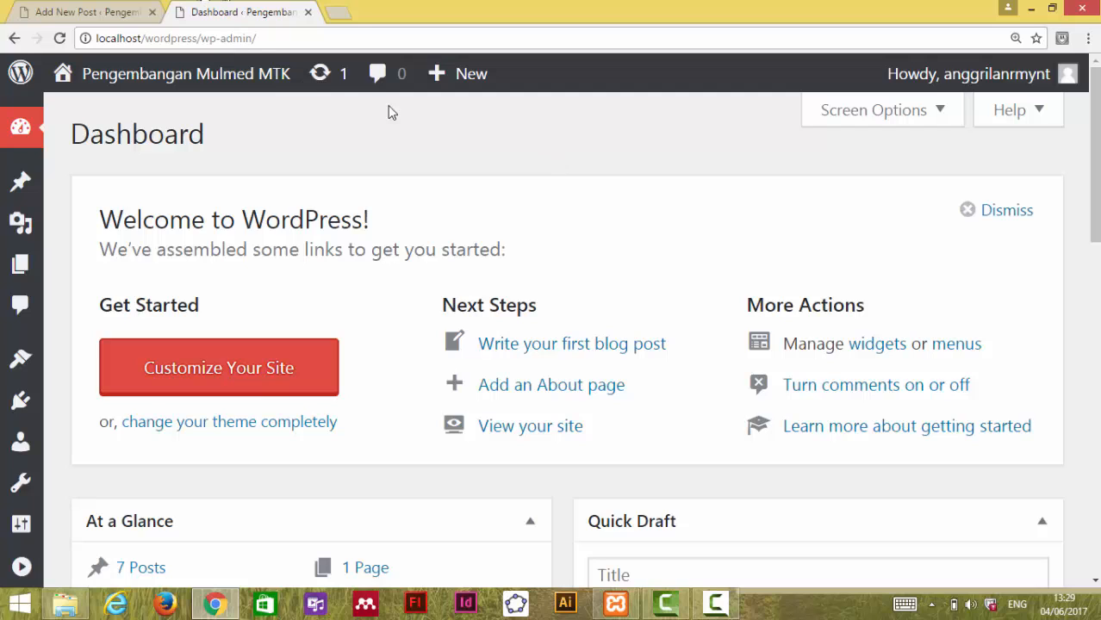
# Visit the site's home page and bring the "Majalah Emping Ceplis Labuan" post with its video into view
pyautogui.moveTo(245, 91)
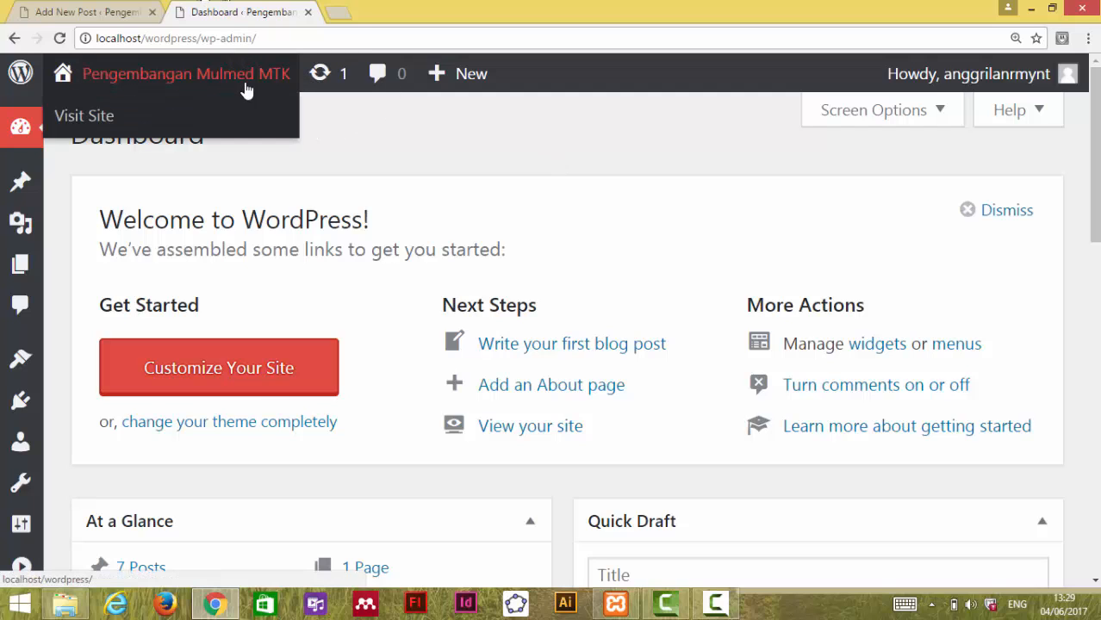
pyautogui.click(103, 122)
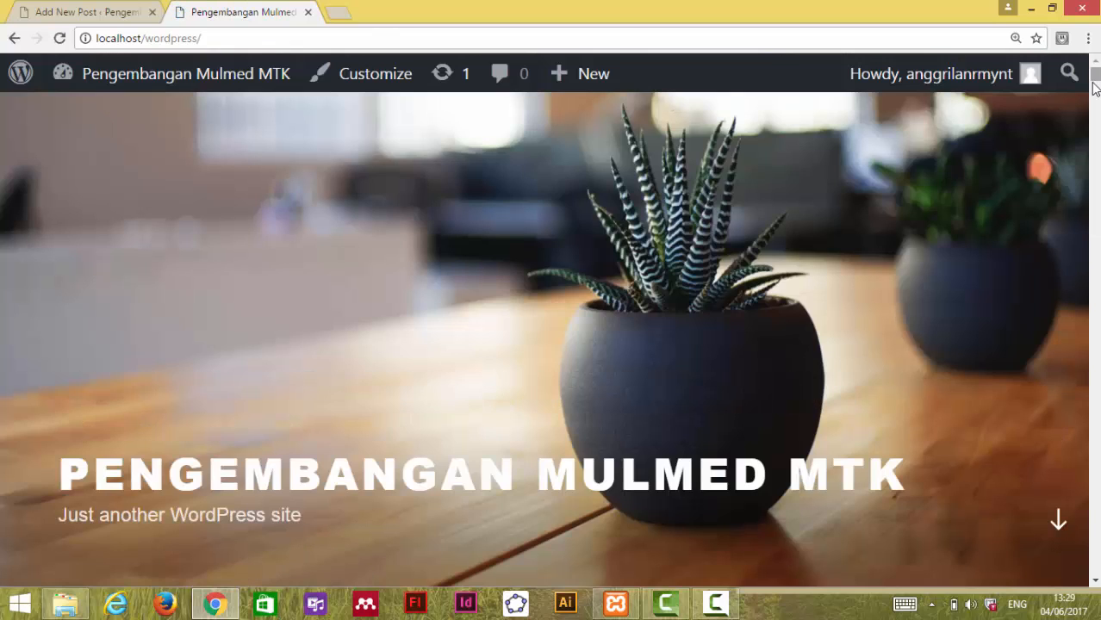
pyautogui.scroll(-15, 1094, 86)
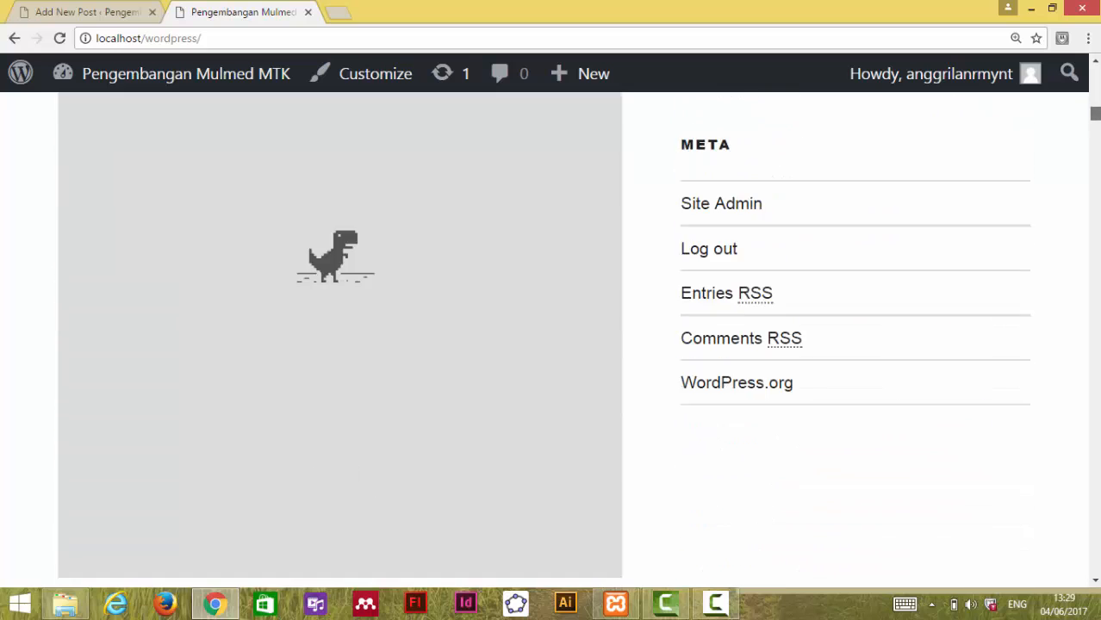
pyautogui.moveTo(1093, 118)
pyautogui.mouseDown()
pyautogui.moveTo(1092, 80)
pyautogui.moveTo(1091, 96)
pyautogui.mouseUp()
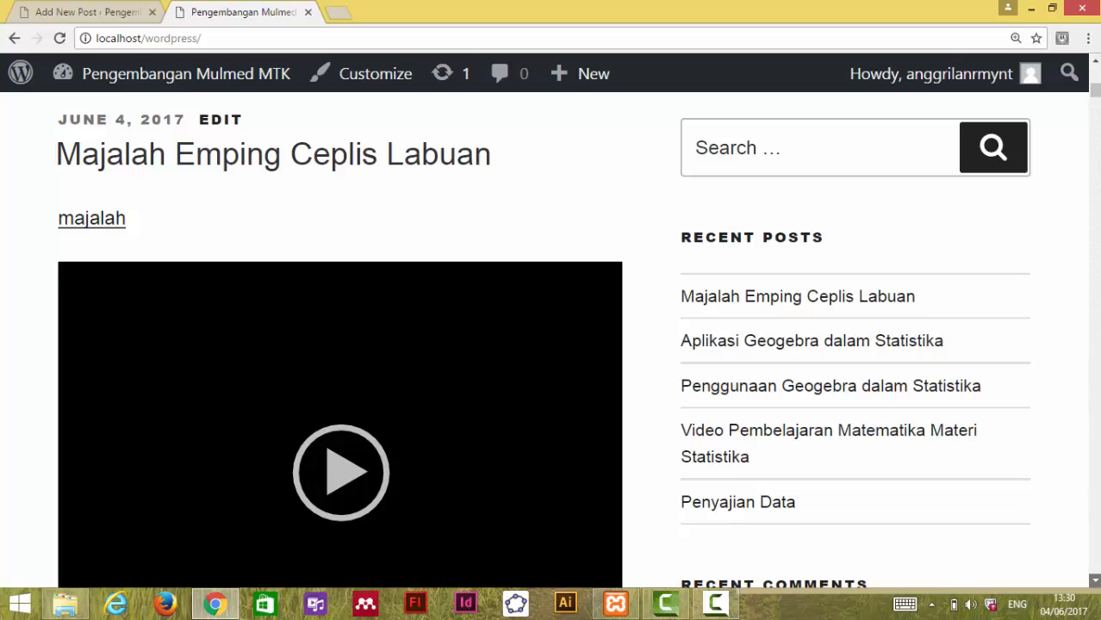
pyautogui.scroll(-1, 552, 345)
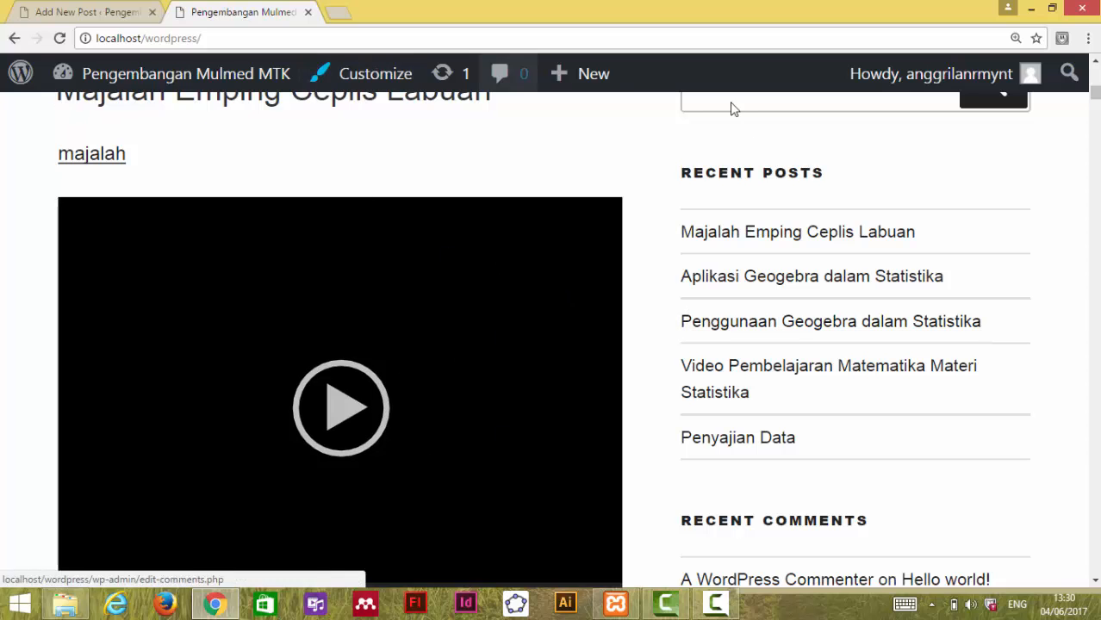
# Reduce the page zoom by three levels and look through the home page posts down to "Penyajian Data" and back up to the header
pyautogui.hotkey('ctrl', '-')
pyautogui.hotkey('ctrl', '-')
pyautogui.hotkey('ctrl', '-')
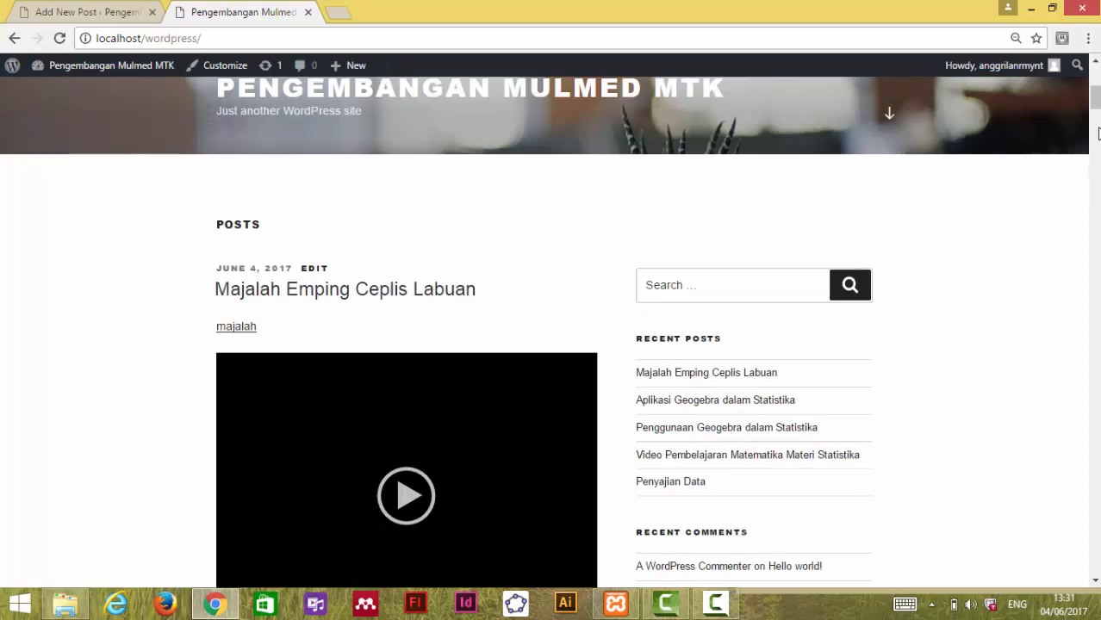
pyautogui.scroll(2, 1095, 69)
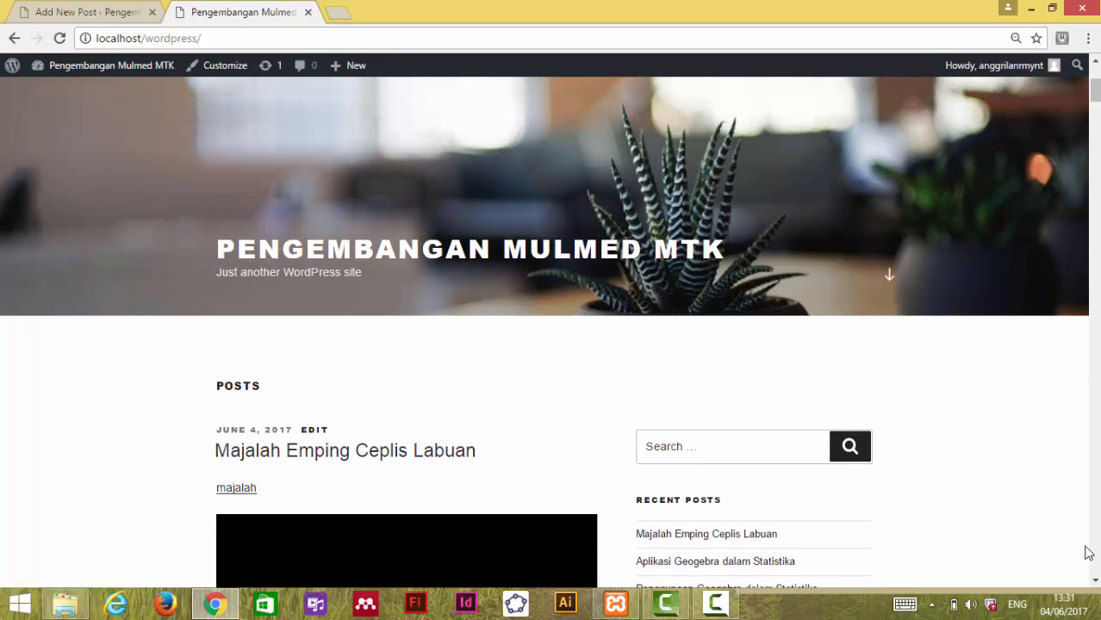
pyautogui.click(1095, 577)
pyautogui.scroll(-15, 1096, 577)
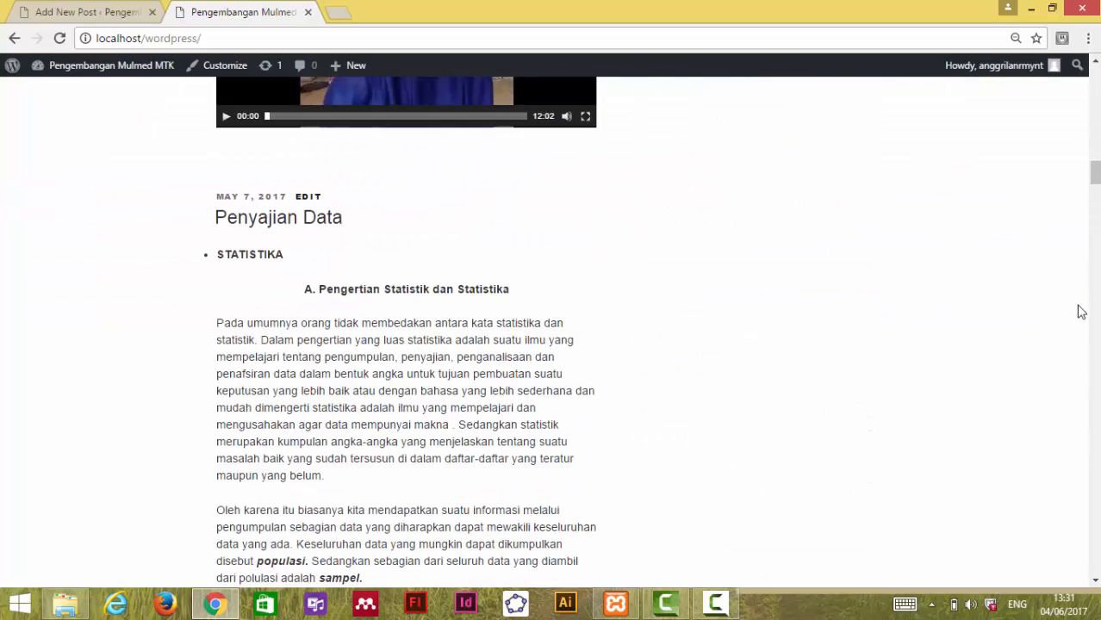
pyautogui.scroll(3, 1096, 69)
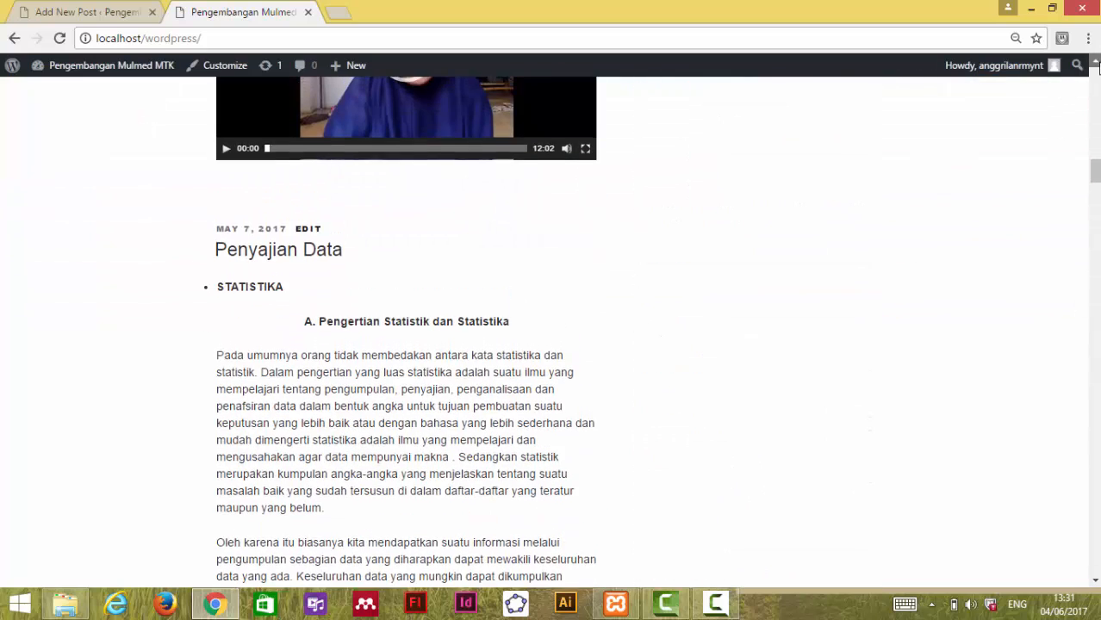
pyautogui.scroll(7, 1098, 69)
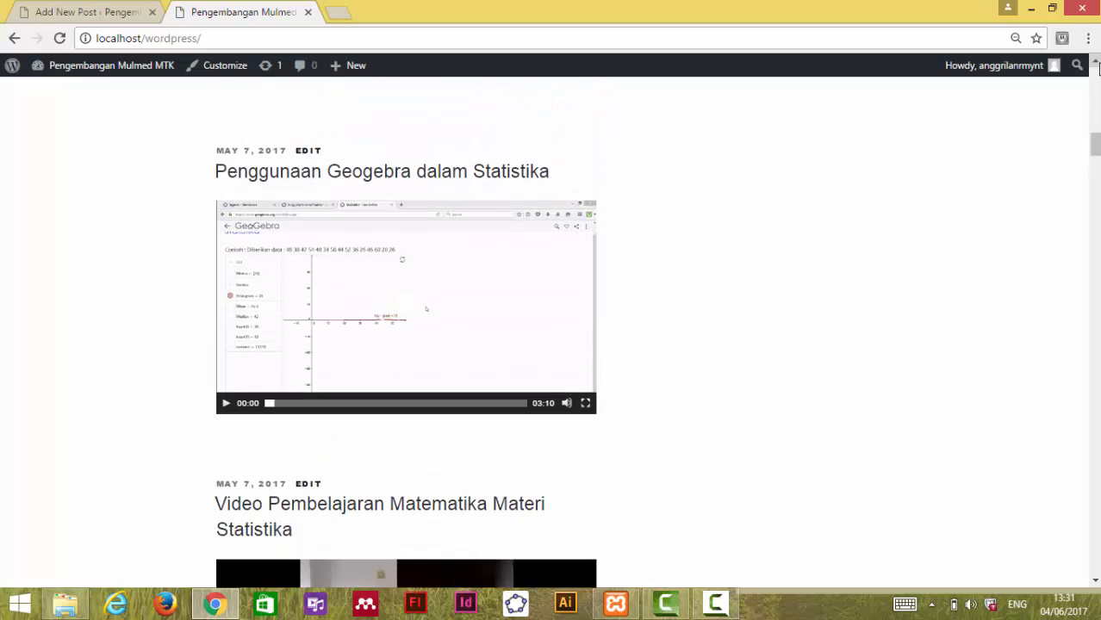
pyautogui.scroll(10, 1098, 69)
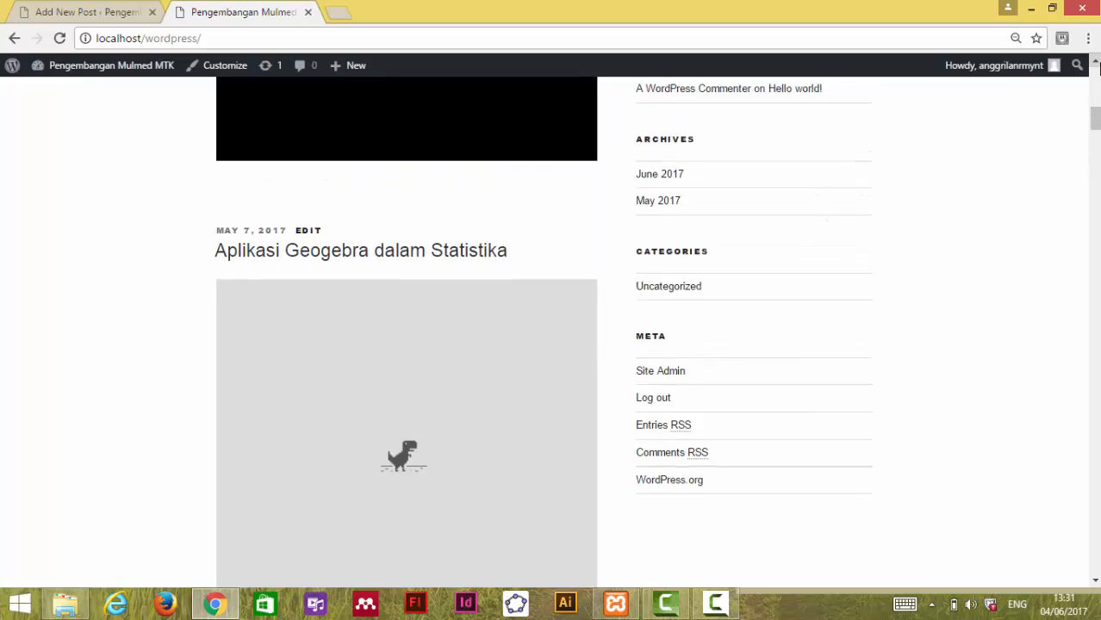
pyautogui.scroll(10, 1095, 67)
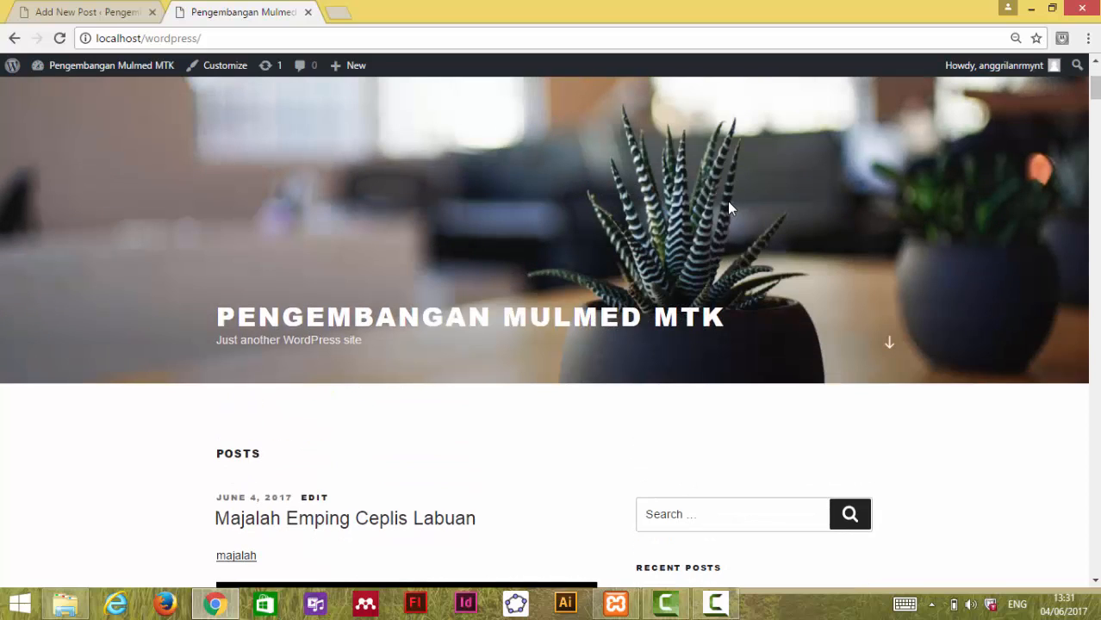
# Minimize the browser and the XAMPP Control Panel window to show the desktop
pyautogui.click(1030, 9)
pyautogui.click(1031, 8)
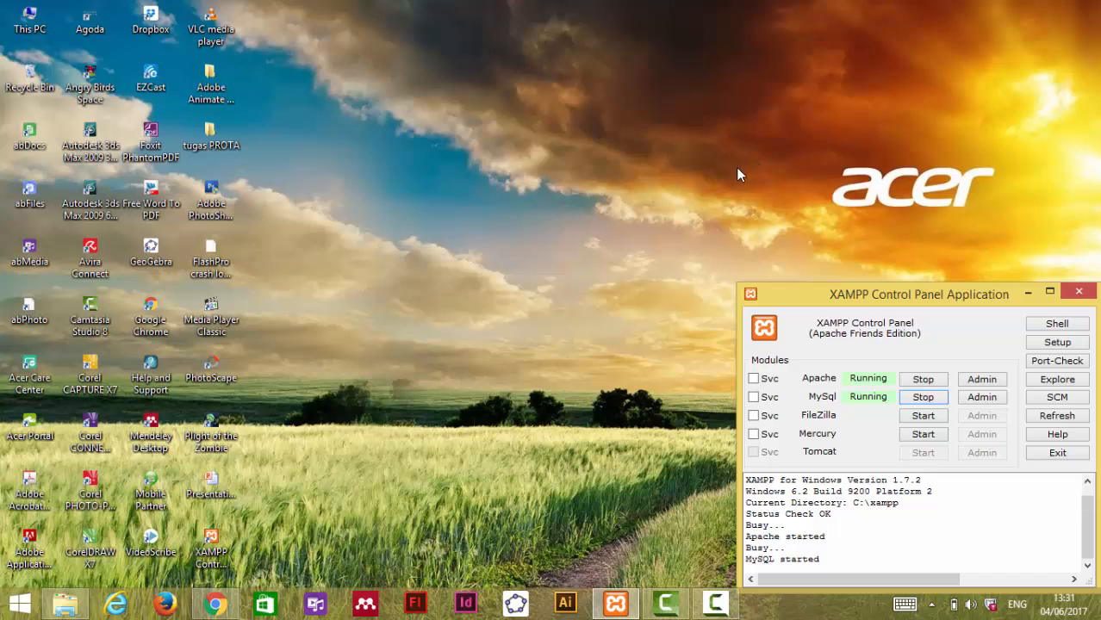
pyautogui.click(1026, 295)
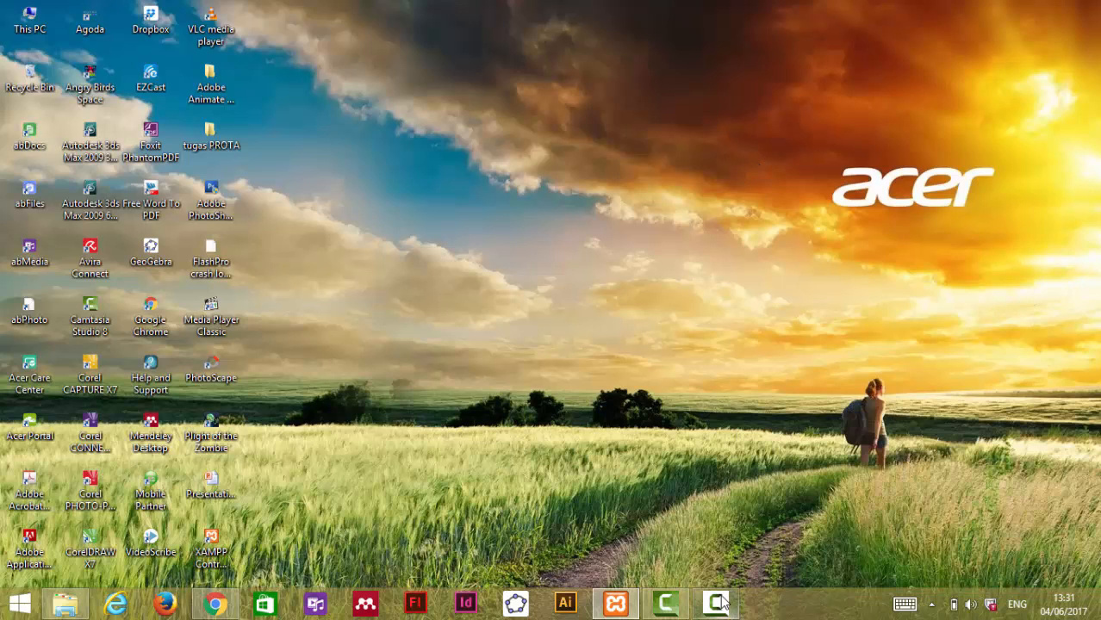
pyautogui.moveTo(728, 599)
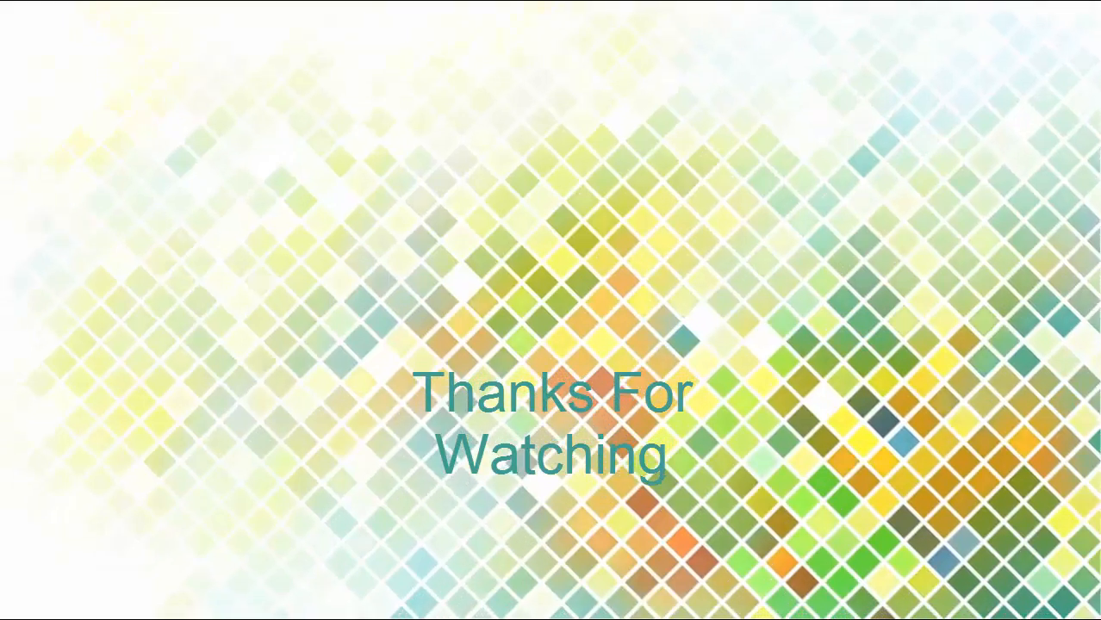